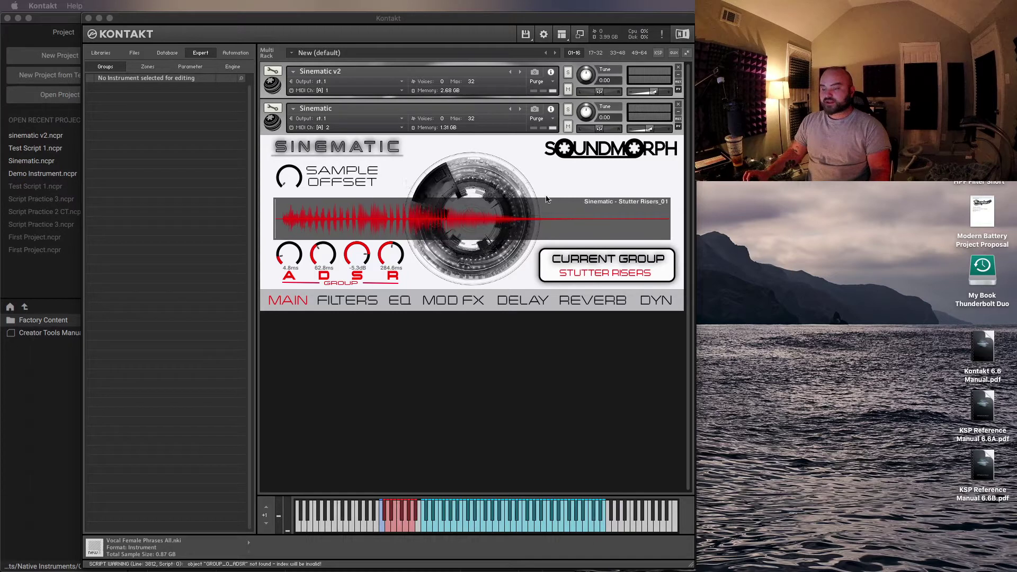
pyautogui.click(649, 301)
pyautogui.click(607, 301)
pyautogui.click(523, 300)
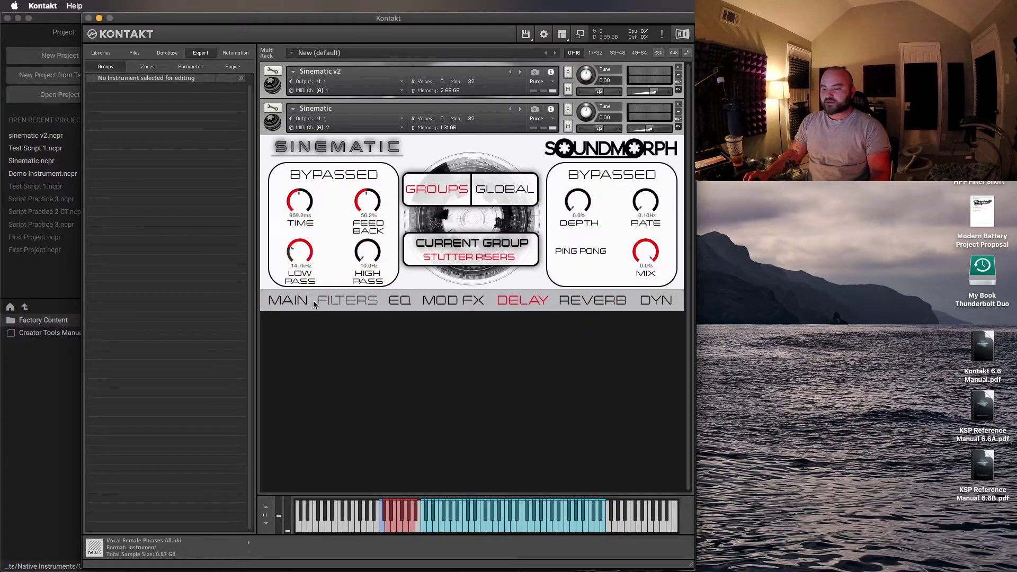
pyautogui.click(288, 301)
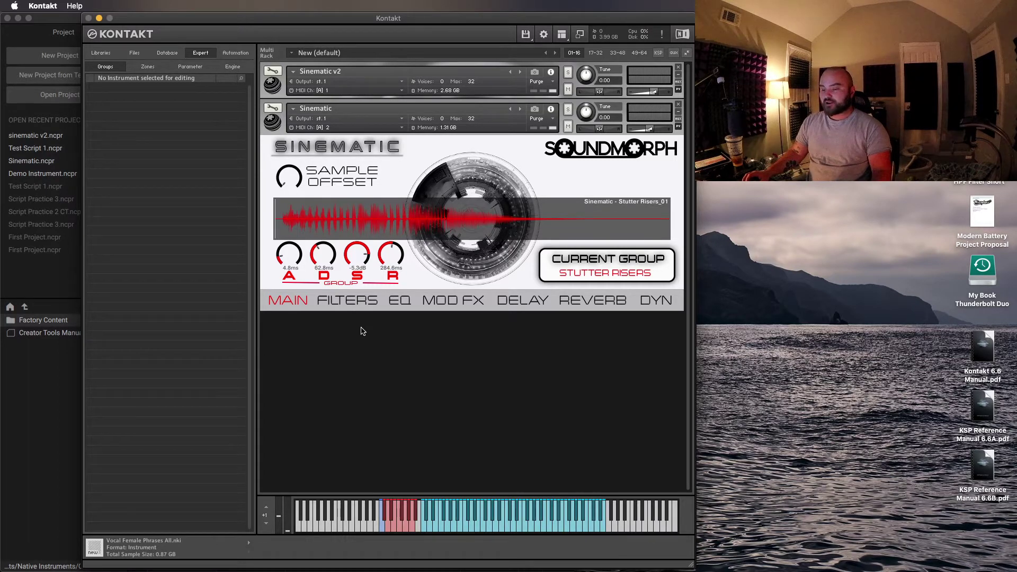
pyautogui.click(524, 298)
pyautogui.click(471, 300)
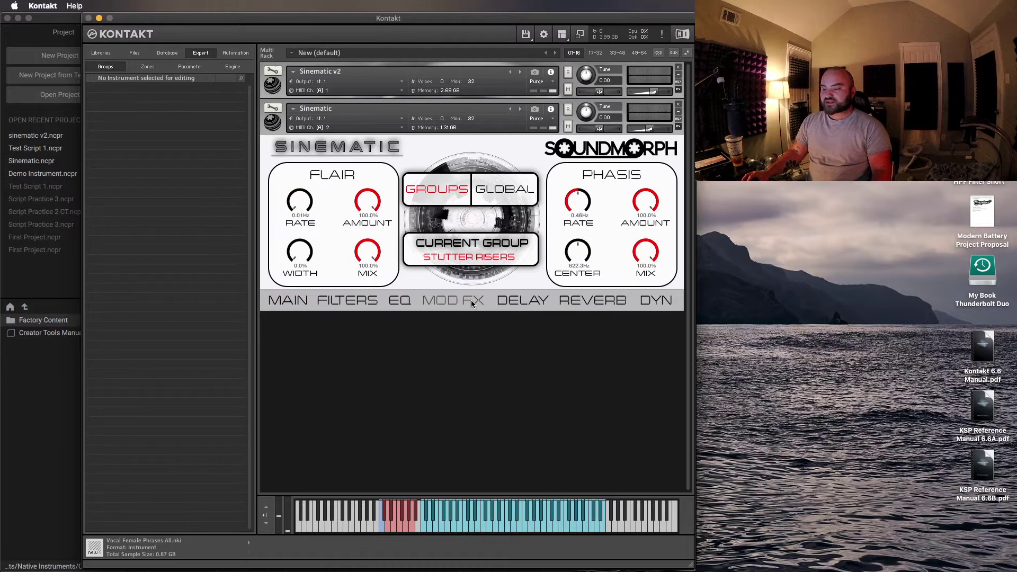
pyautogui.click(403, 298)
pyautogui.click(346, 297)
pyautogui.click(290, 299)
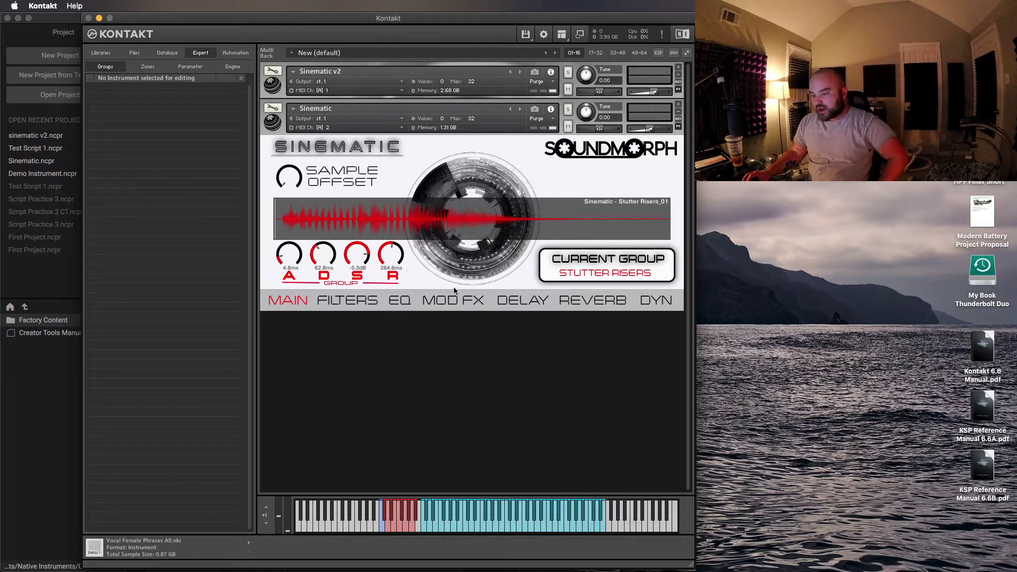
pyautogui.click(398, 302)
pyautogui.click(436, 301)
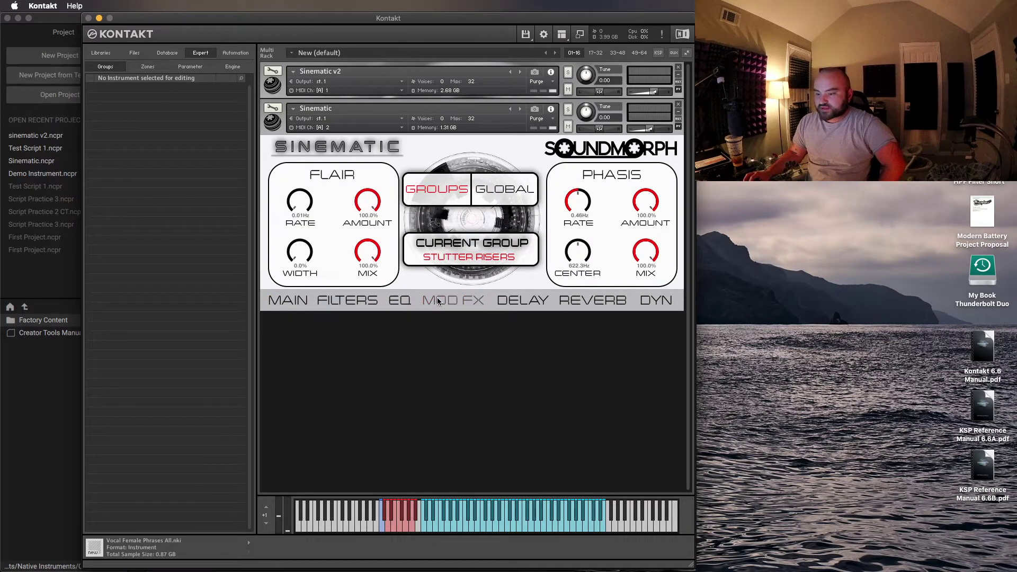
pyautogui.click(293, 300)
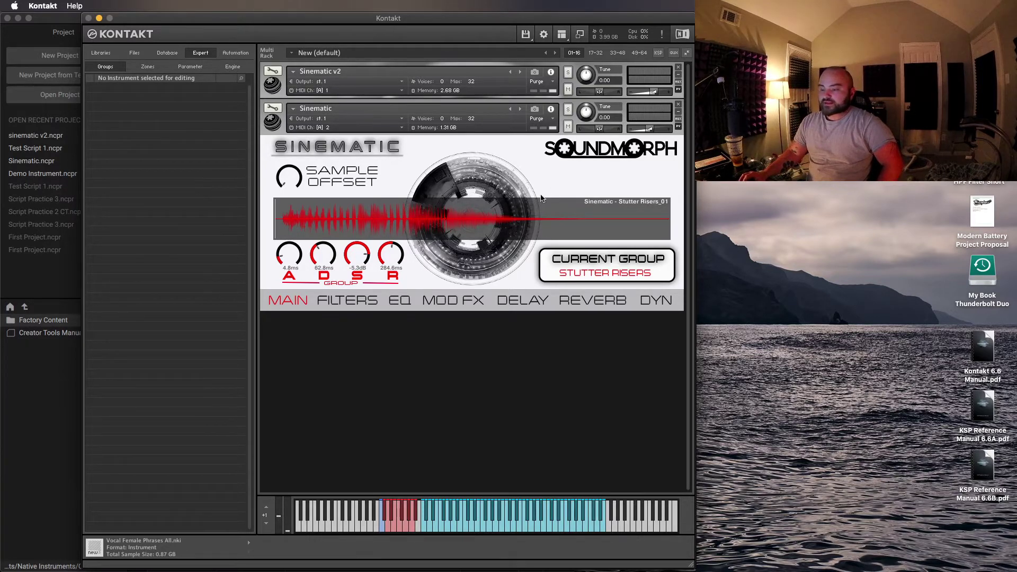
# Step: Remove the second Sinematic without saving, open Sinematic v2's waveform panel and pick Source
pyautogui.click(679, 108)
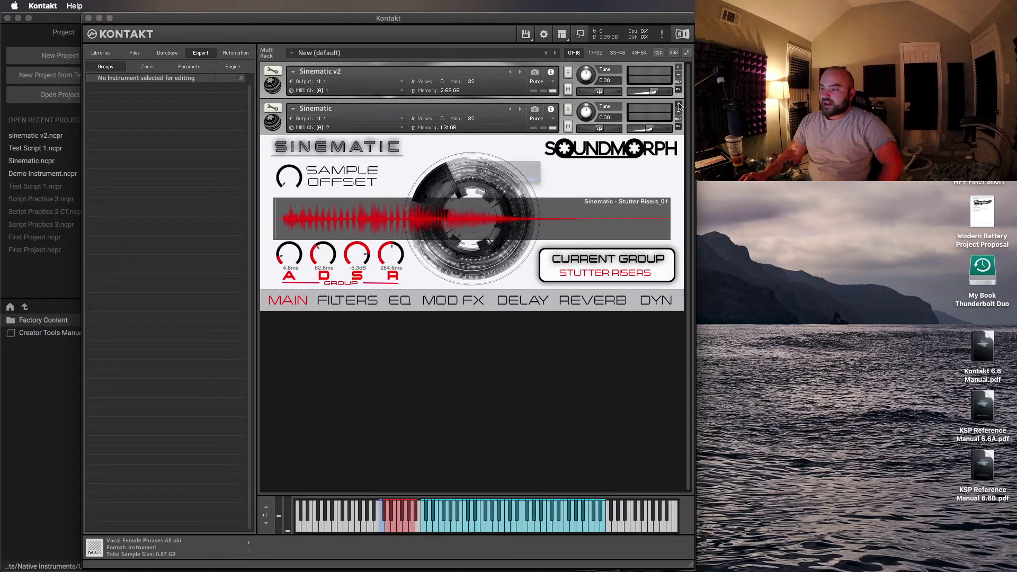
pyautogui.click(553, 200)
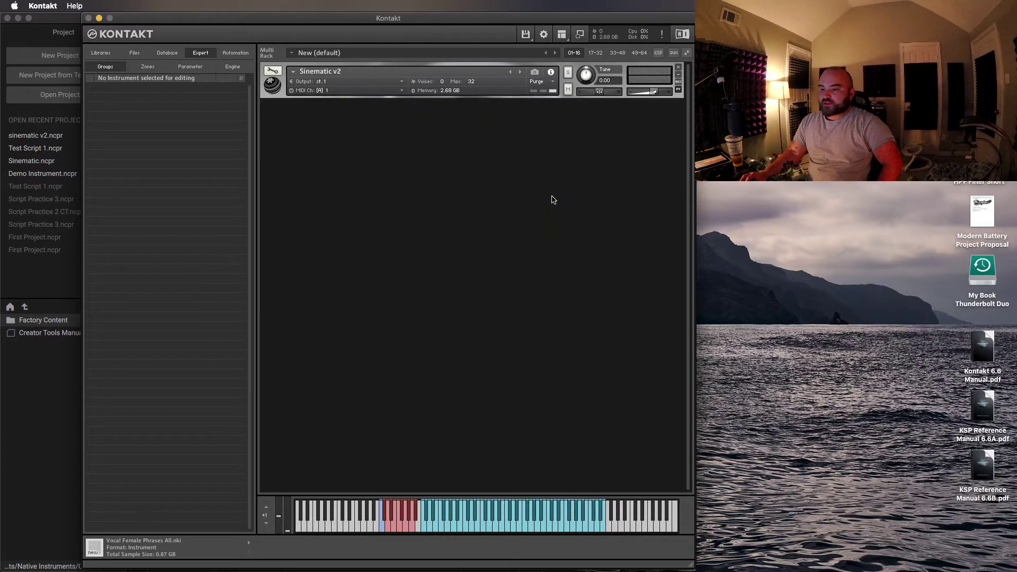
pyautogui.click(273, 85)
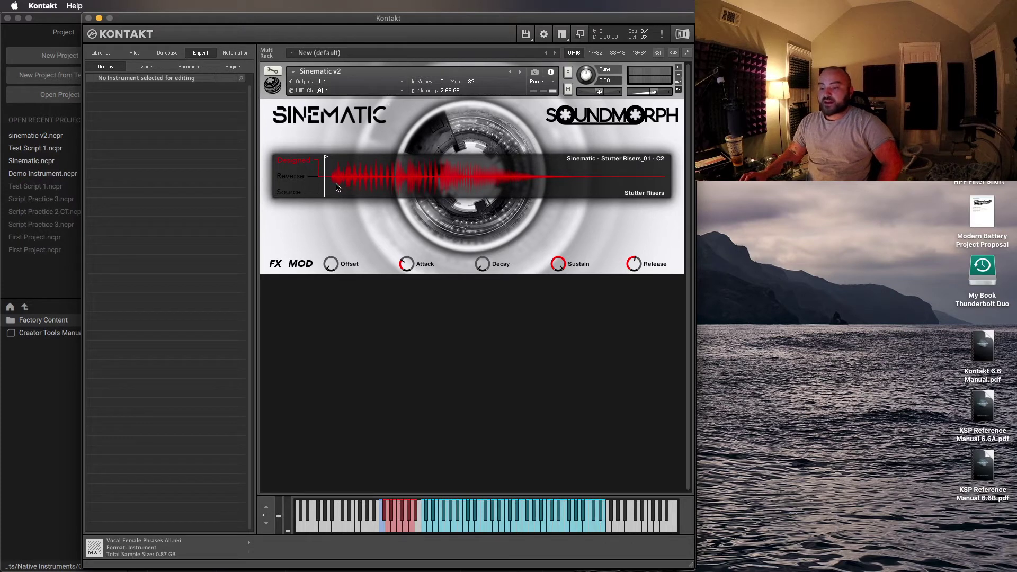
pyautogui.click(294, 195)
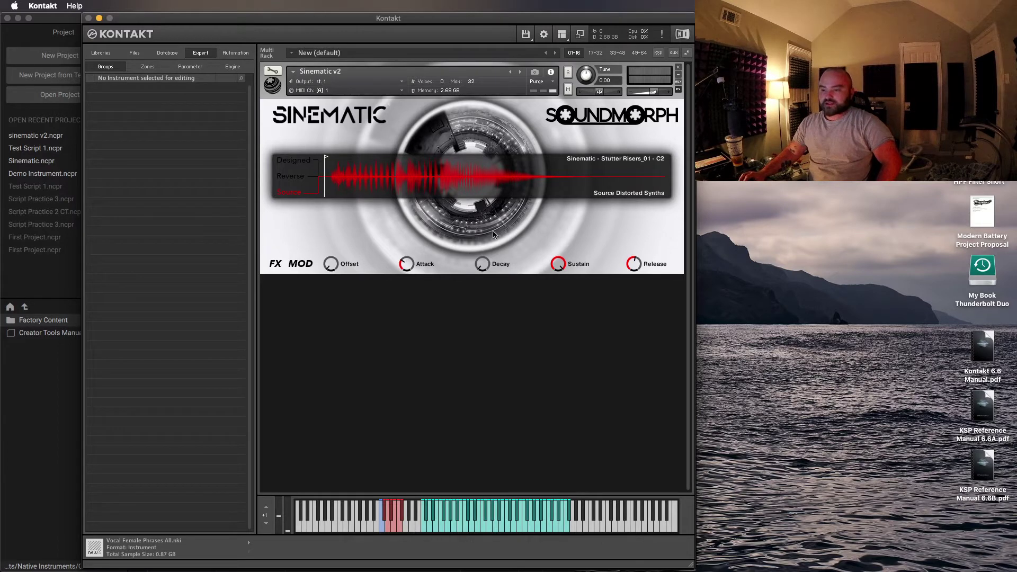
# Step: Audition the Designed, Source, reversed Designed and reversed Source sample sets
pyautogui.click(294, 160)
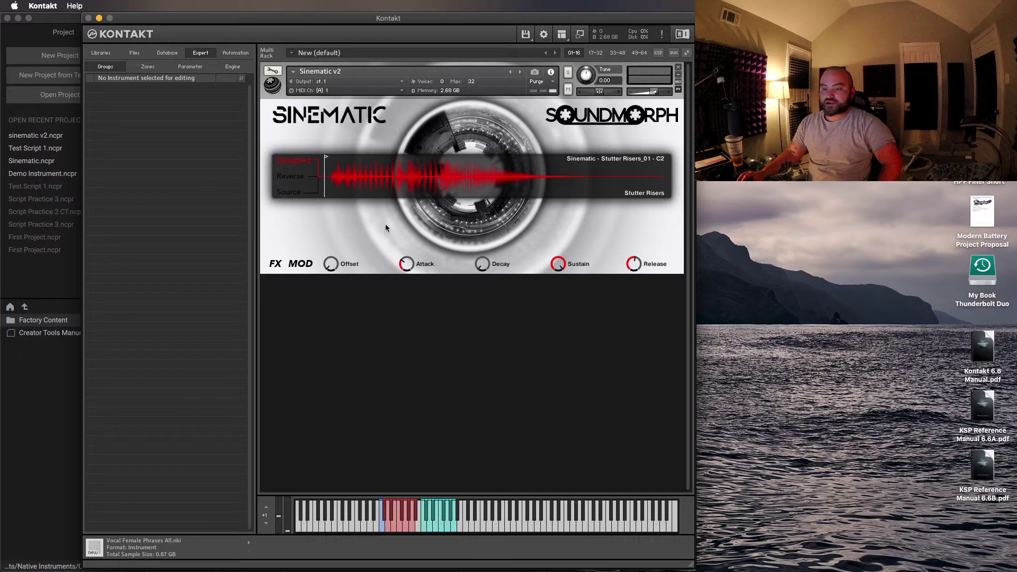
pyautogui.click(294, 194)
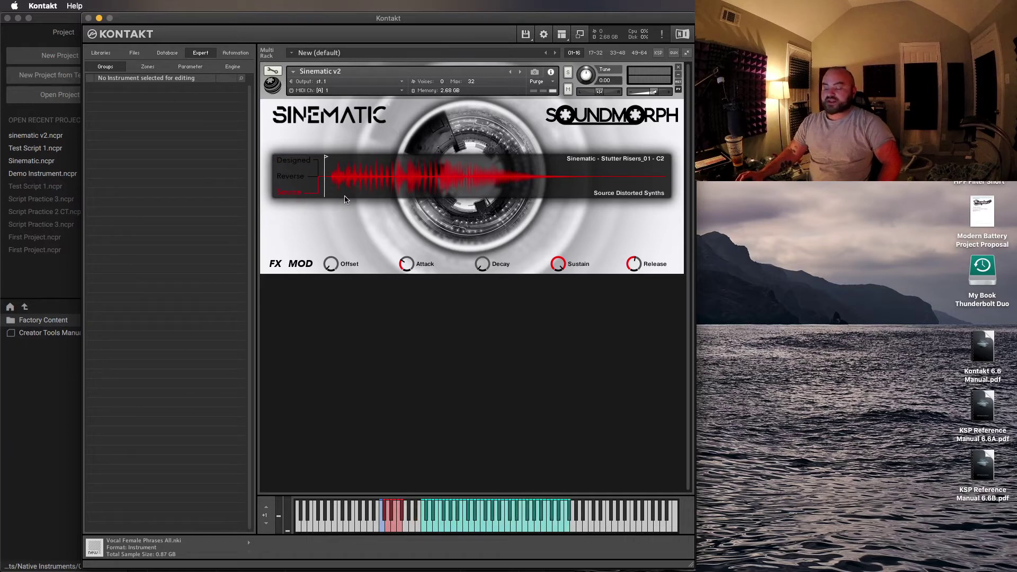
pyautogui.click(295, 161)
pyautogui.click(295, 176)
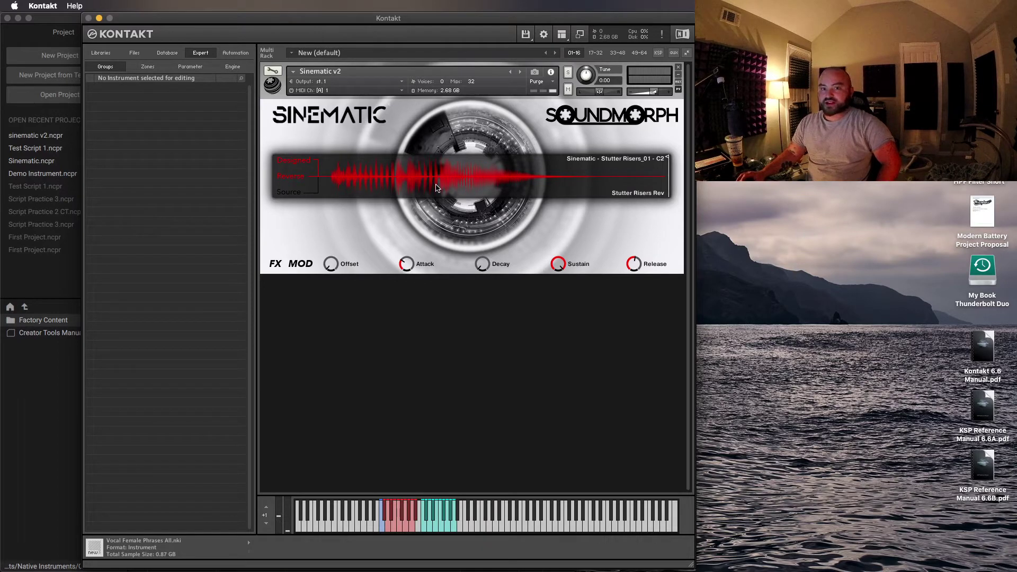
pyautogui.click(296, 194)
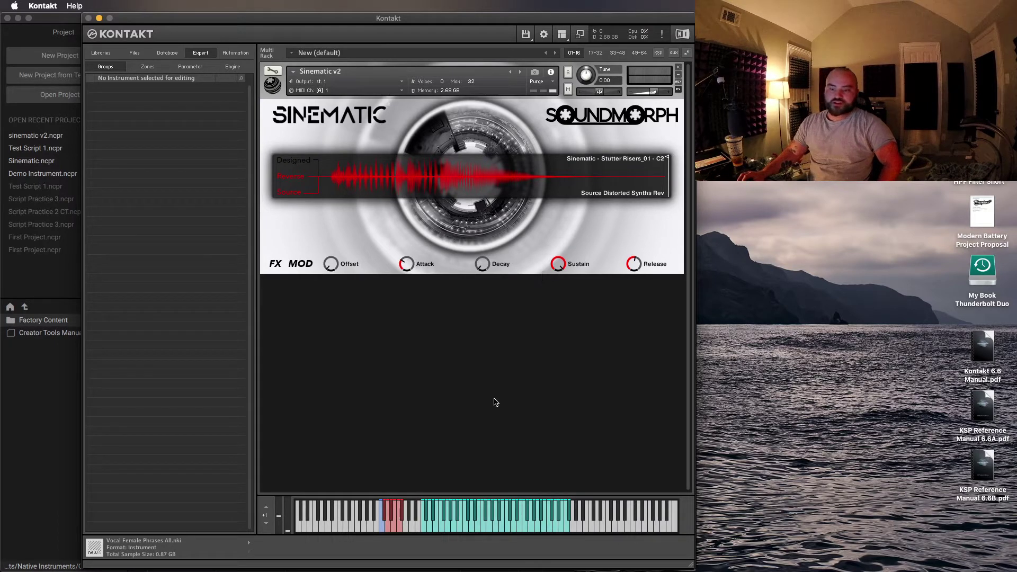
# Step: Trigger the Robo Synths and Bassy Electric keyswitches, then return to Designed with Reverse off
pyautogui.click(392, 511)
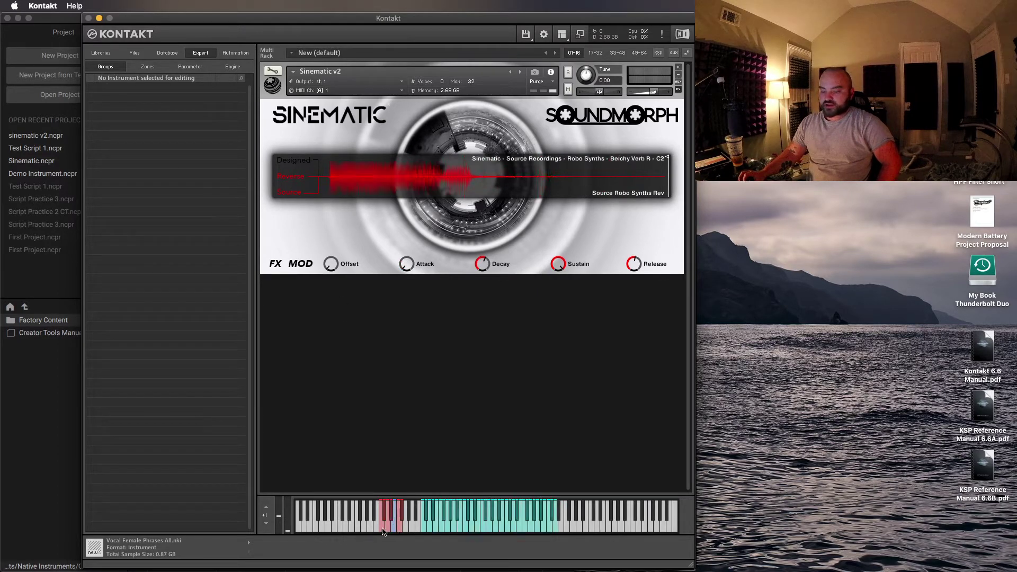
pyautogui.click(382, 528)
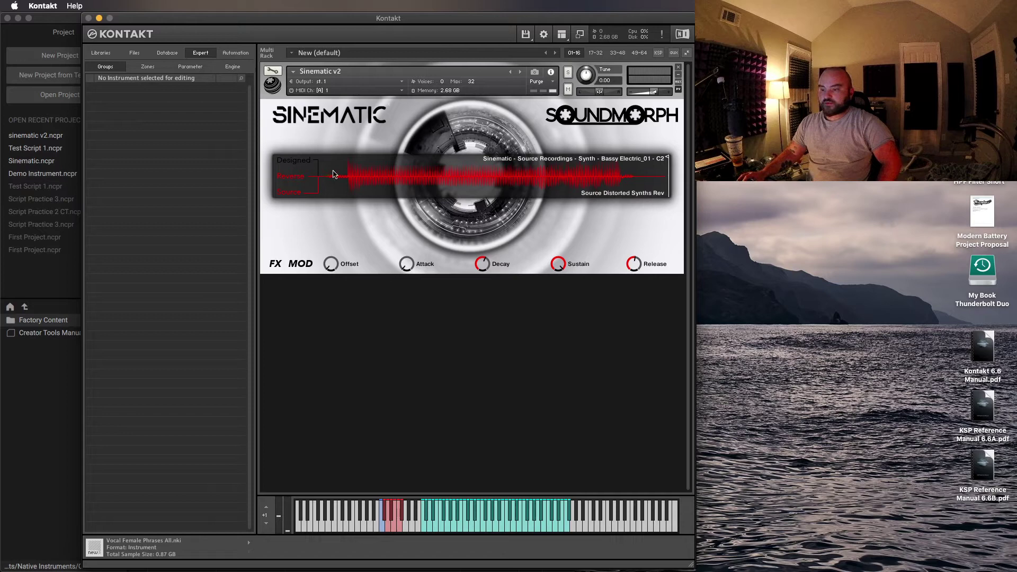
pyautogui.click(294, 161)
pyautogui.click(296, 177)
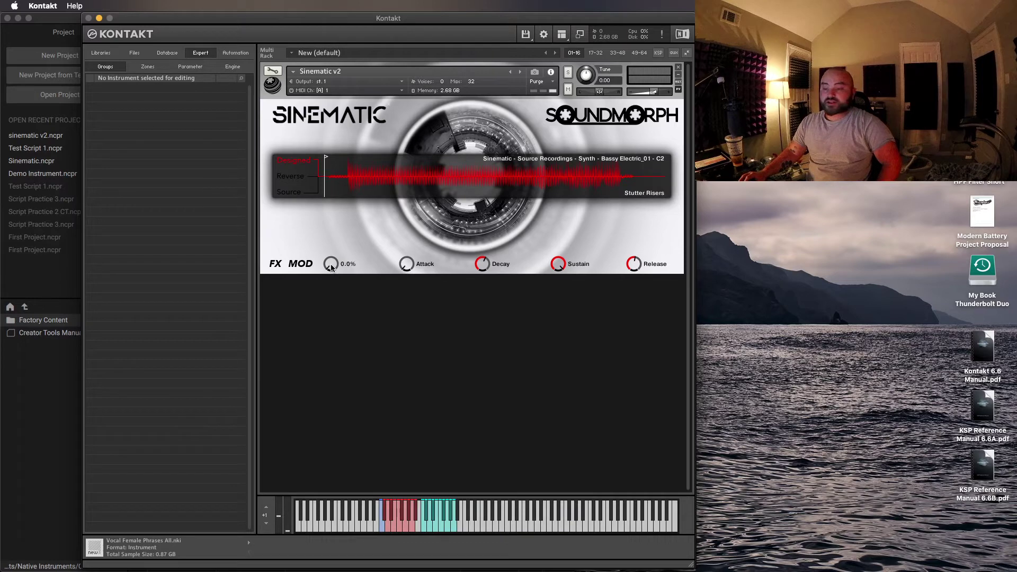
pyautogui.scroll(4, 331, 267)
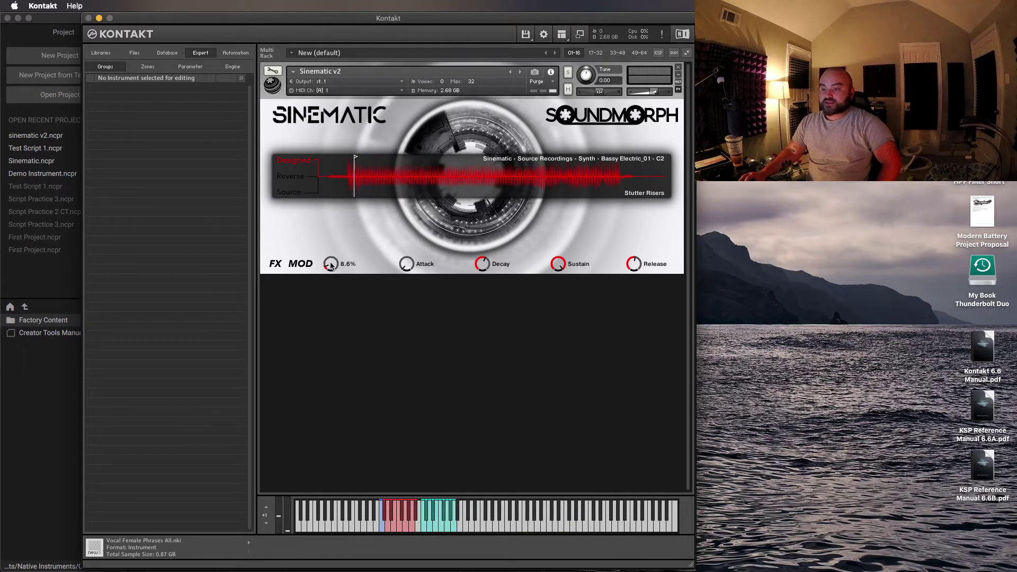
pyautogui.scroll(8, 331, 267)
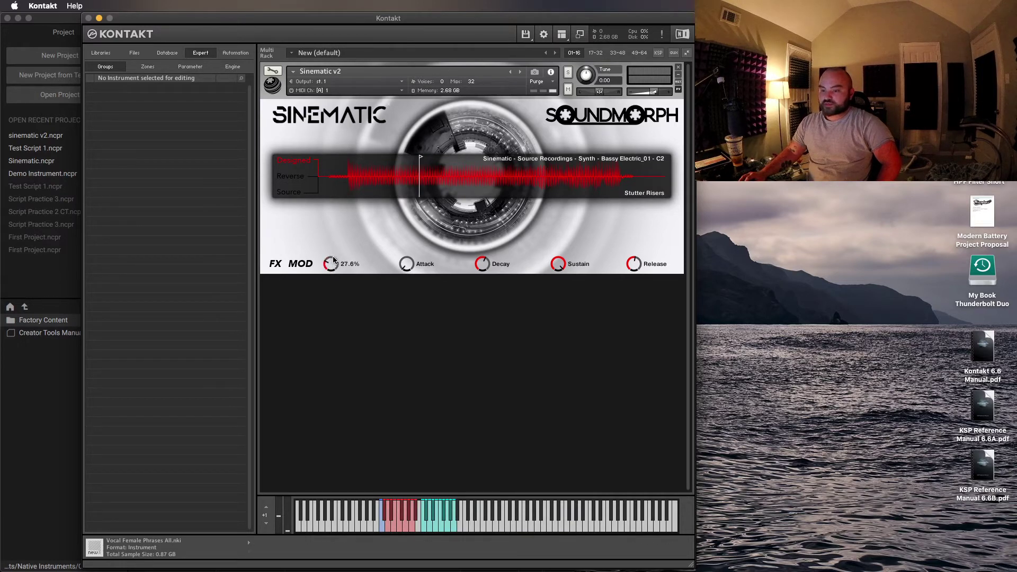
pyautogui.scroll(-12, 334, 262)
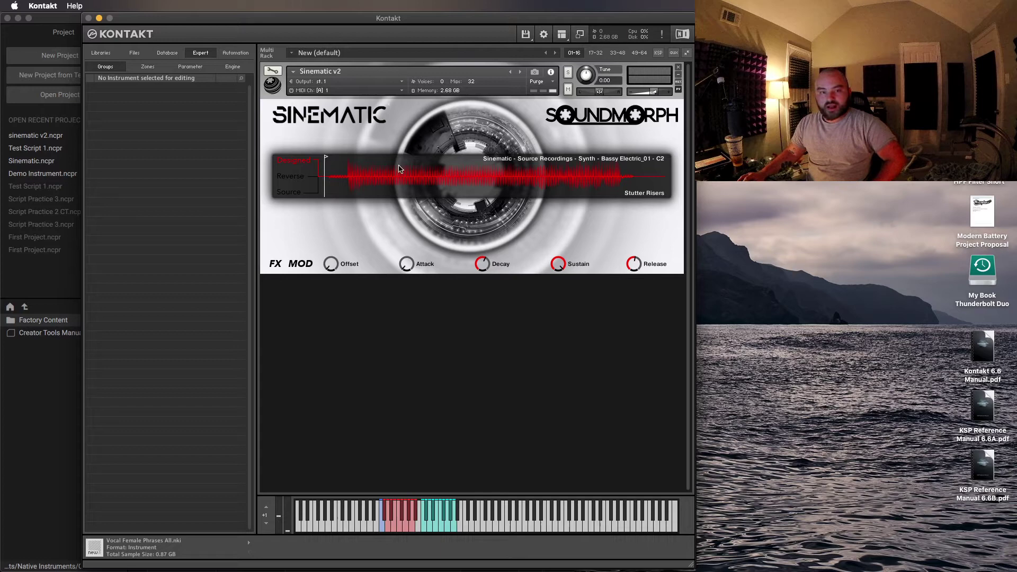
pyautogui.scroll(16, 335, 261)
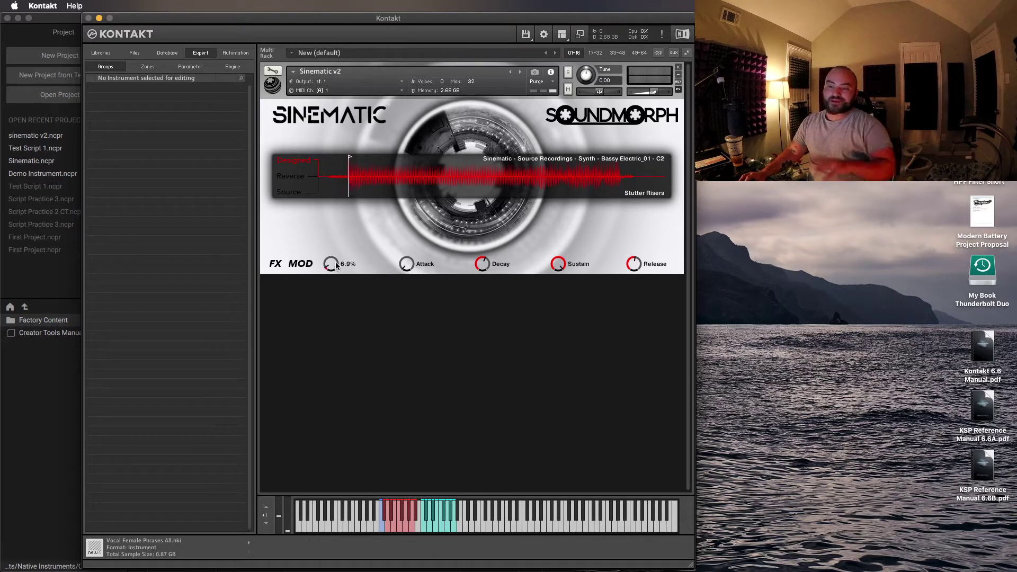
pyautogui.scroll(-16, 344, 262)
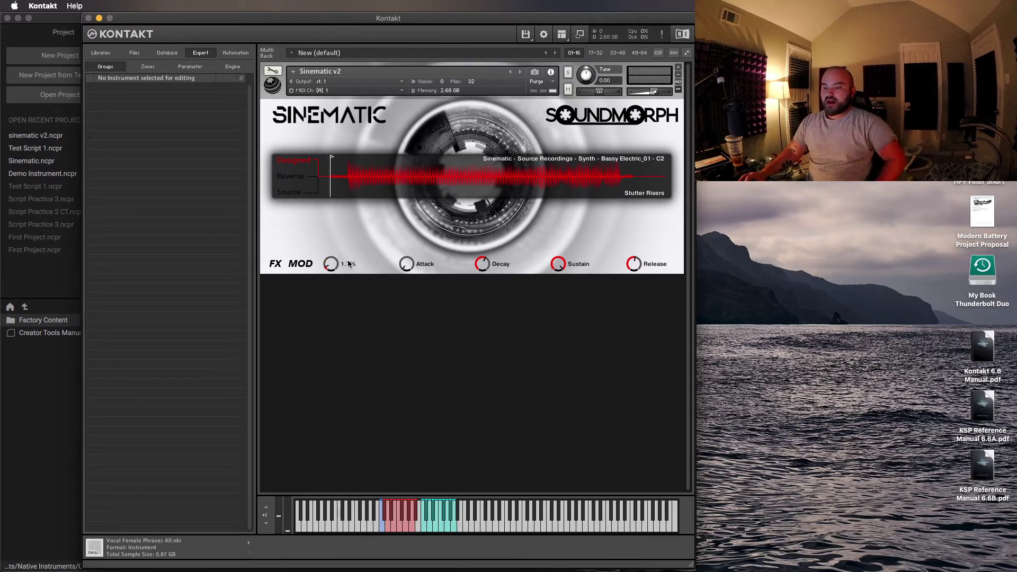
pyautogui.scroll(12, 348, 259)
pyautogui.scroll(-12, 330, 269)
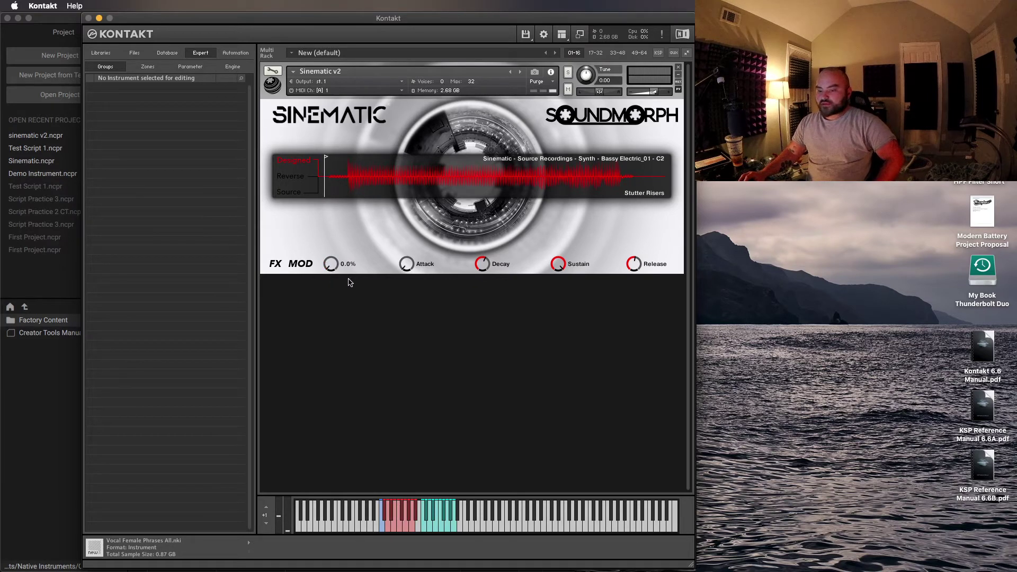
pyautogui.scroll(6, 333, 268)
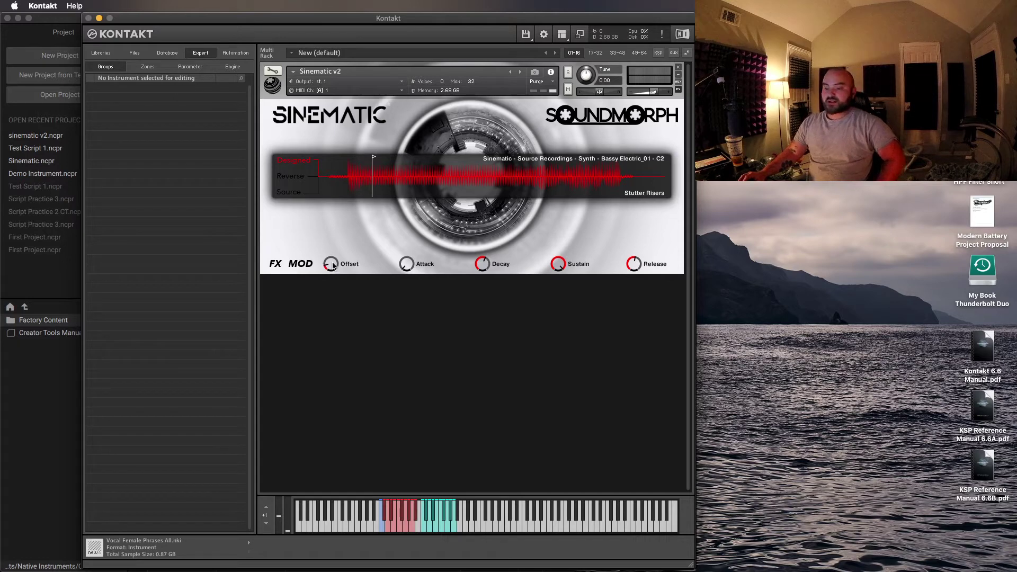
pyautogui.scroll(3, 333, 267)
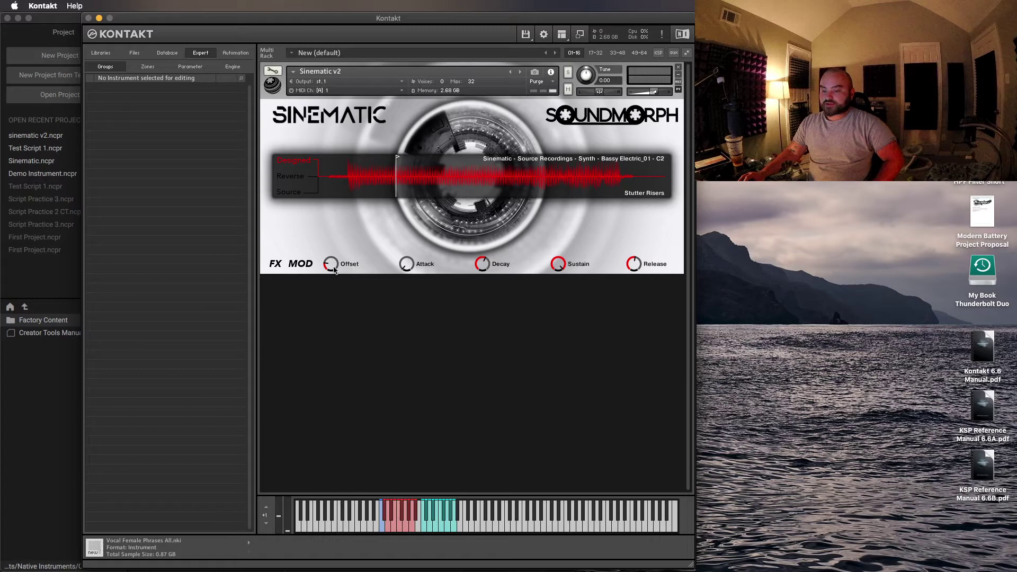
pyautogui.scroll(4, 334, 267)
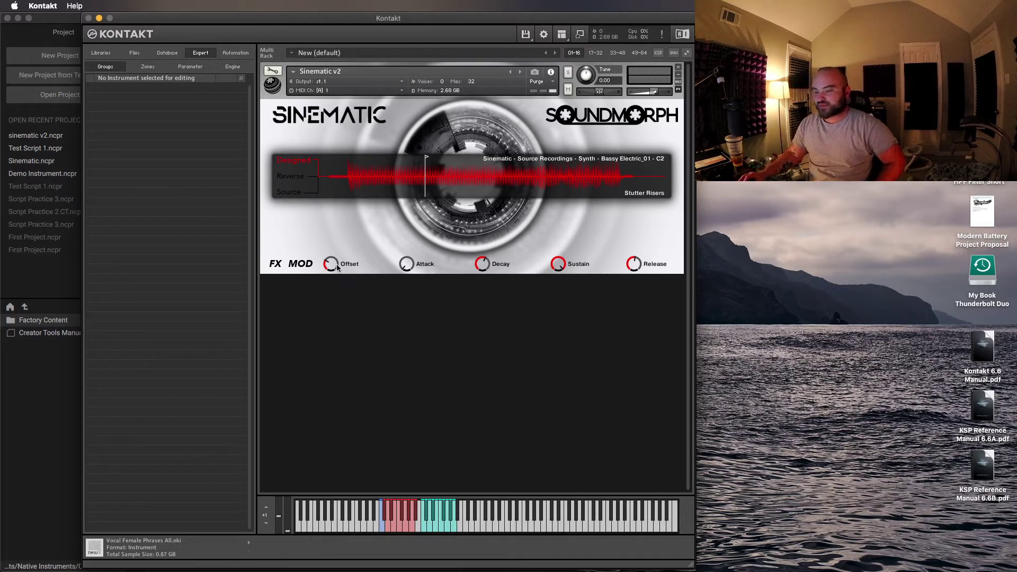
pyautogui.moveTo(338, 268); pyautogui.dragTo(337, 276)
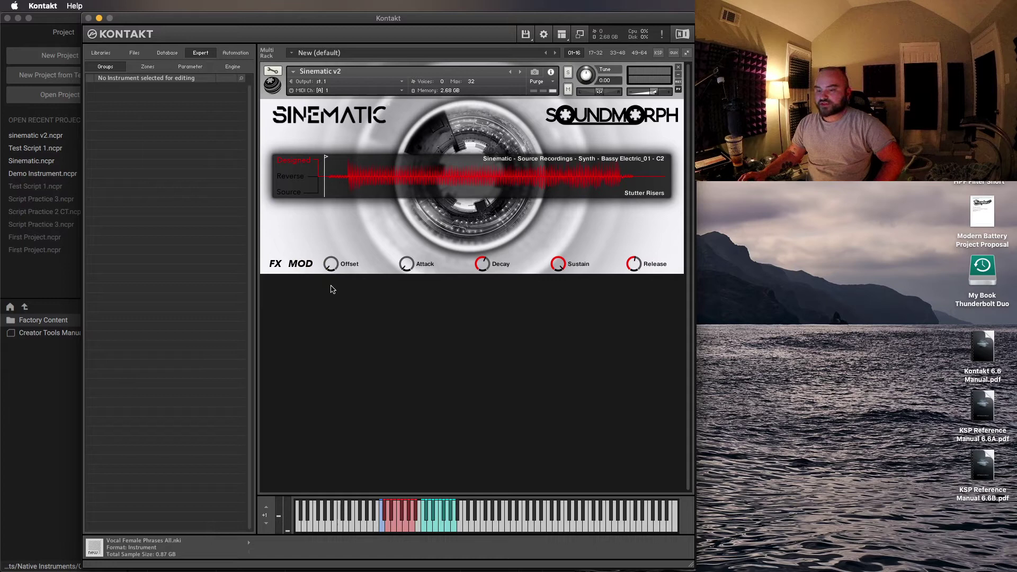
# Step: Open Sinematic v2's FX page and select insert slots 2, 4, 6, 5, 3, ending on slot 2
pyautogui.click(275, 264)
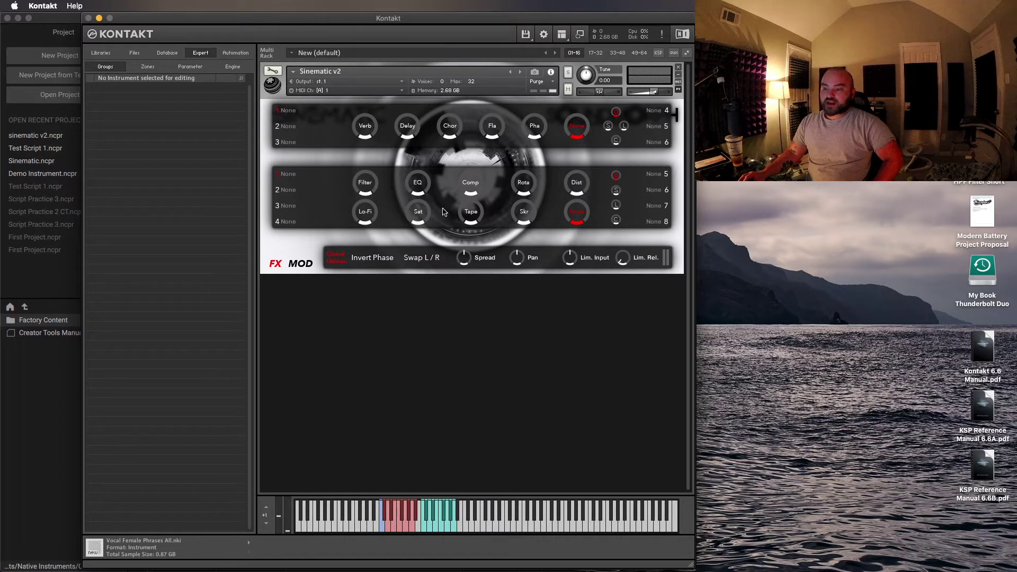
pyautogui.click(277, 190)
pyautogui.click(278, 221)
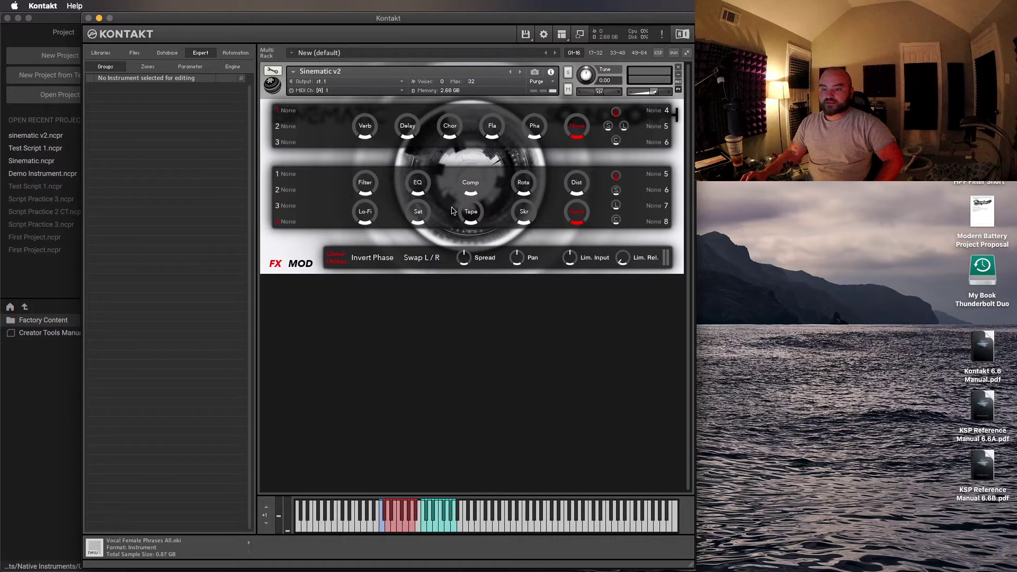
pyautogui.click(666, 189)
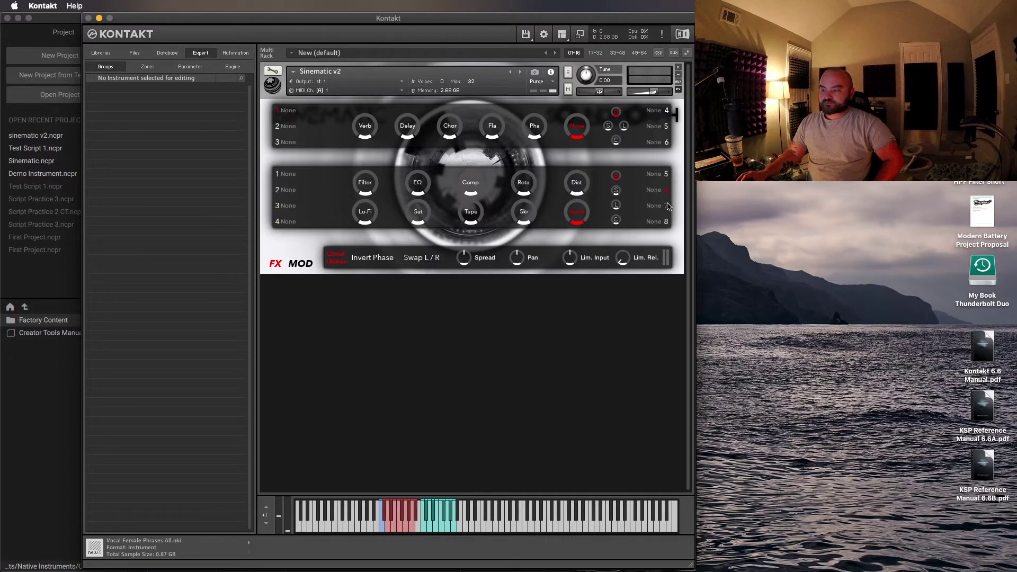
pyautogui.click(666, 175)
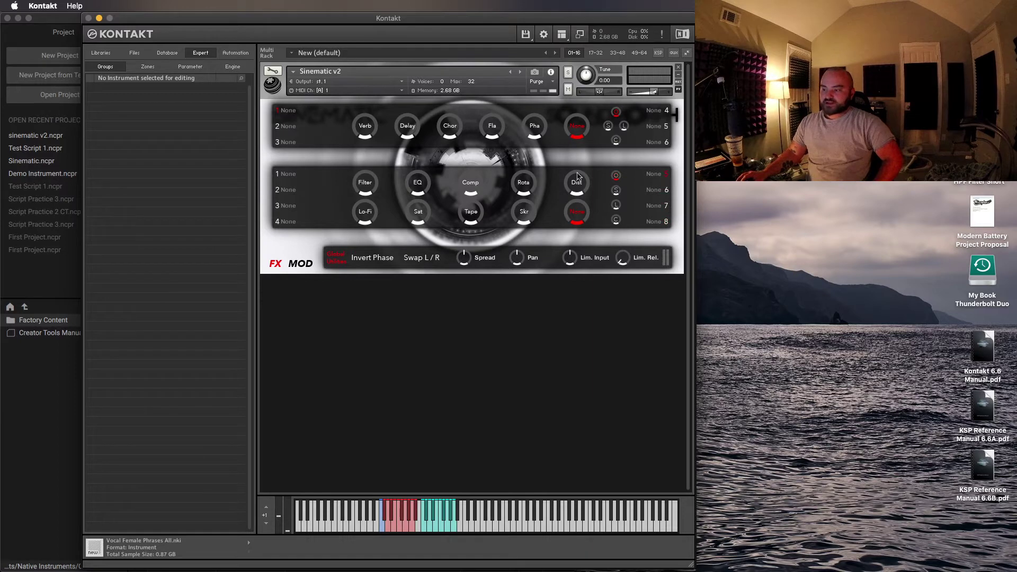
pyautogui.click(278, 190)
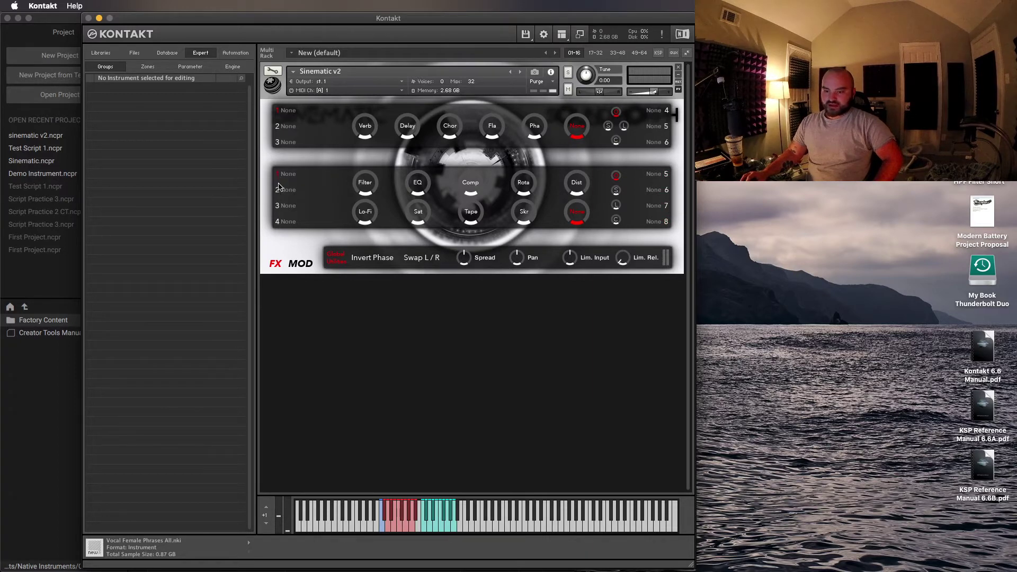
pyautogui.click(278, 206)
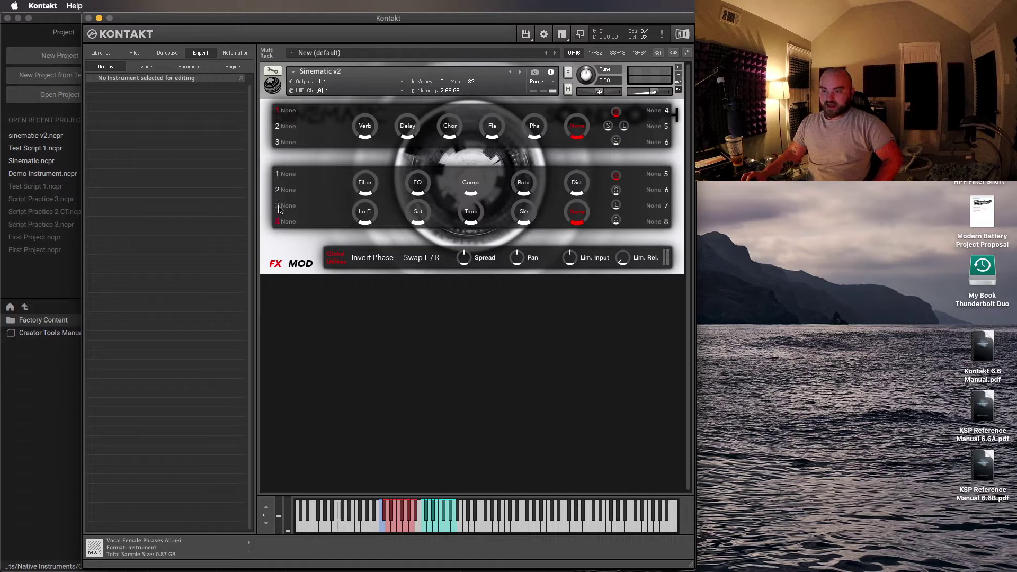
pyautogui.click(279, 188)
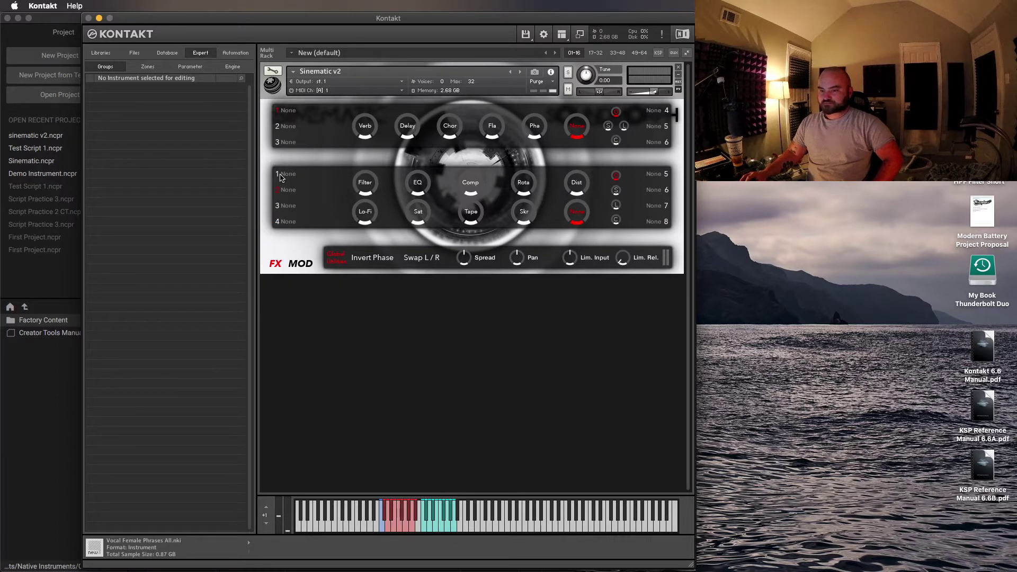
# Step: Load Filter into lower slot 1, Compressor into 2, Distortion into 6 and Compressor into 7
pyautogui.click(365, 183)
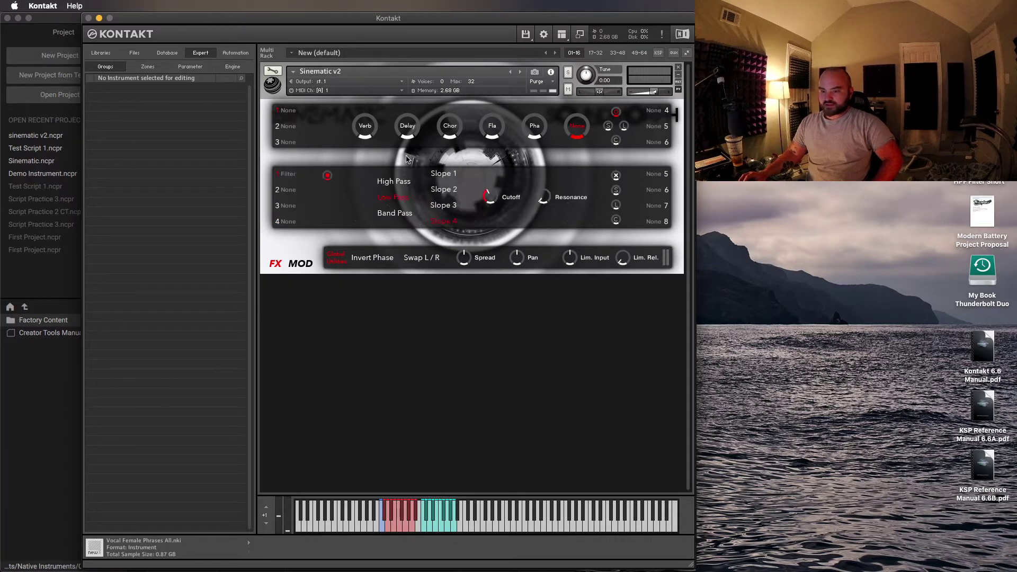
pyautogui.click(279, 189)
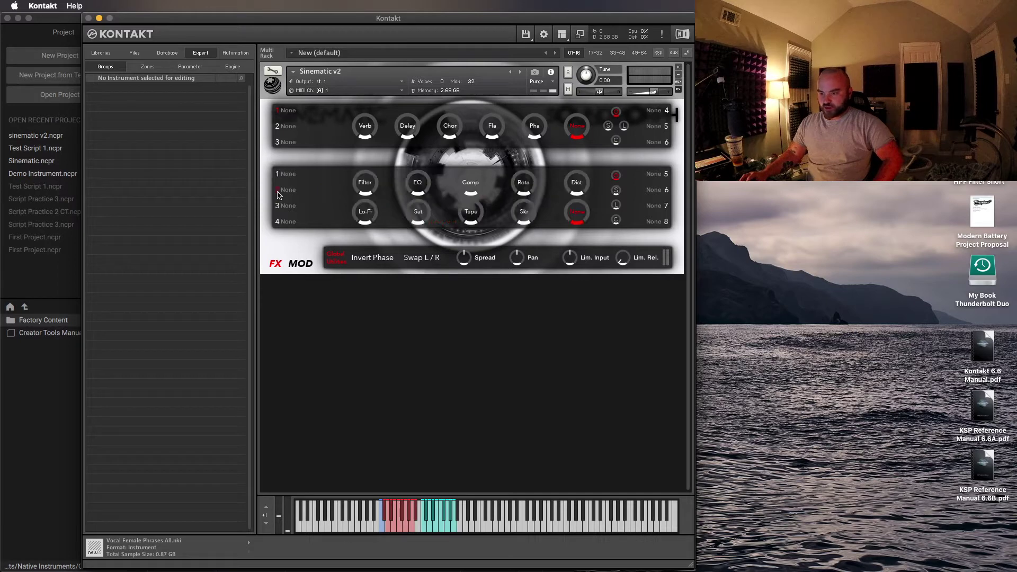
pyautogui.click(470, 184)
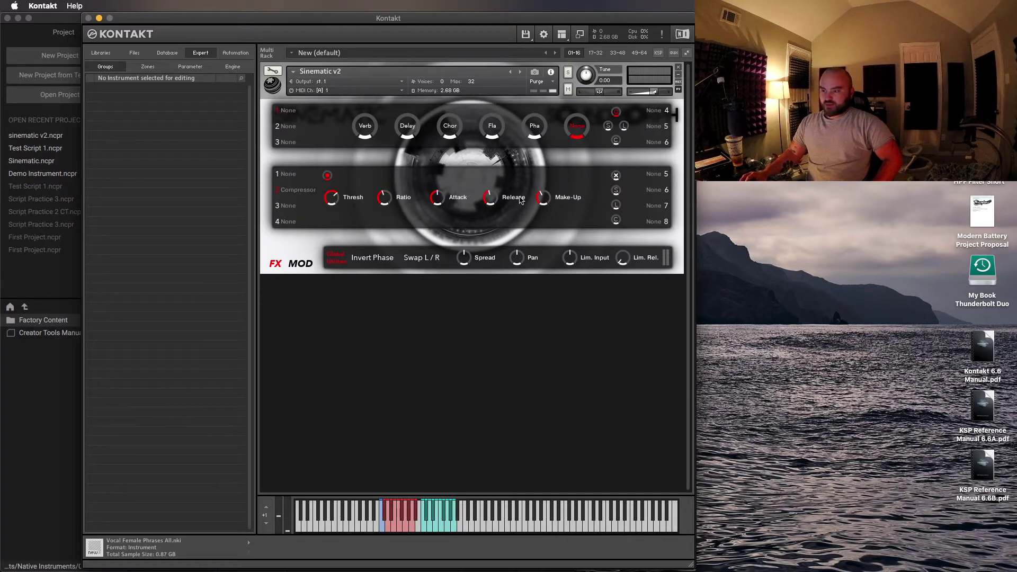
pyautogui.click(668, 192)
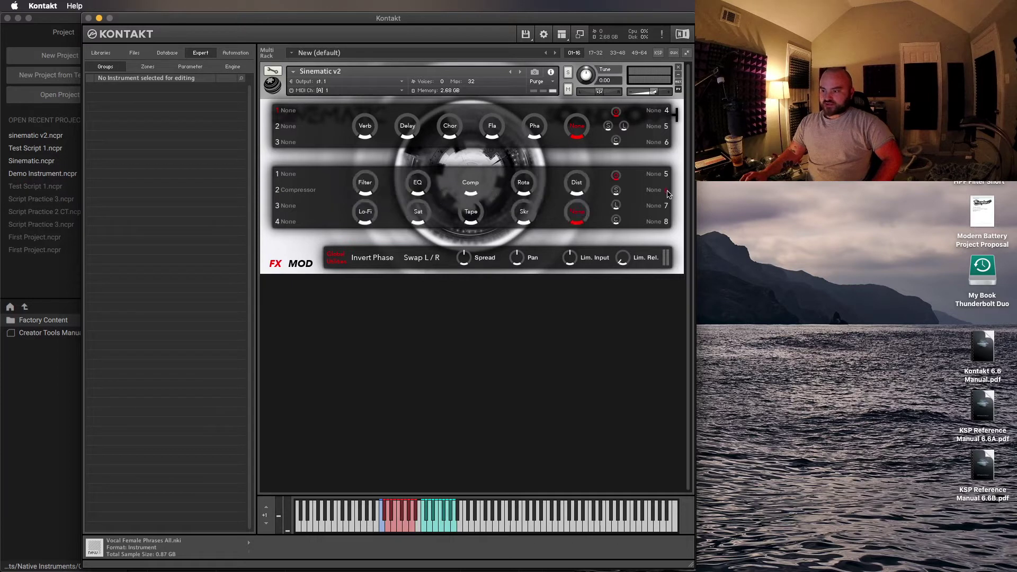
pyautogui.click(578, 191)
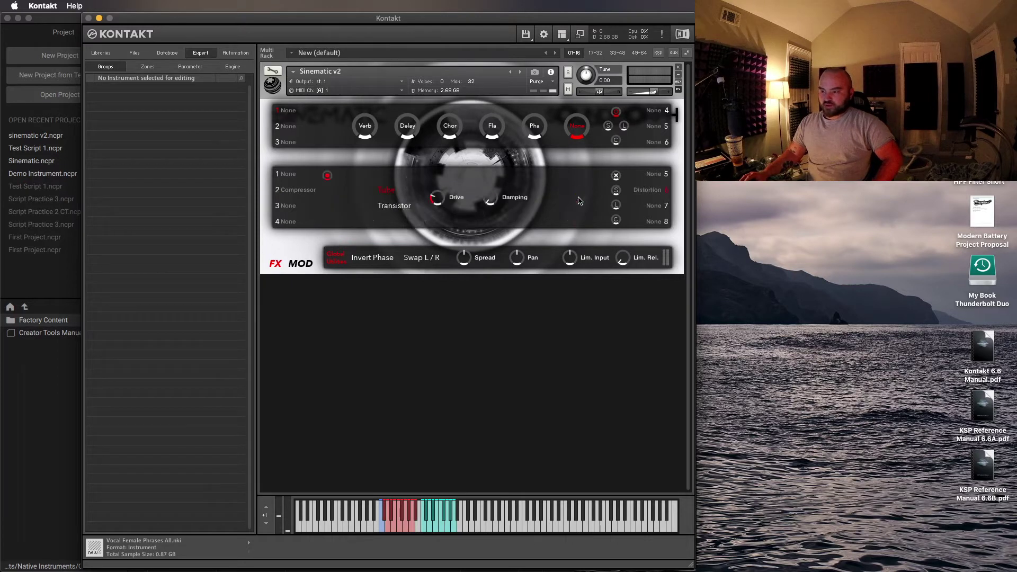
pyautogui.click(667, 206)
pyautogui.click(474, 185)
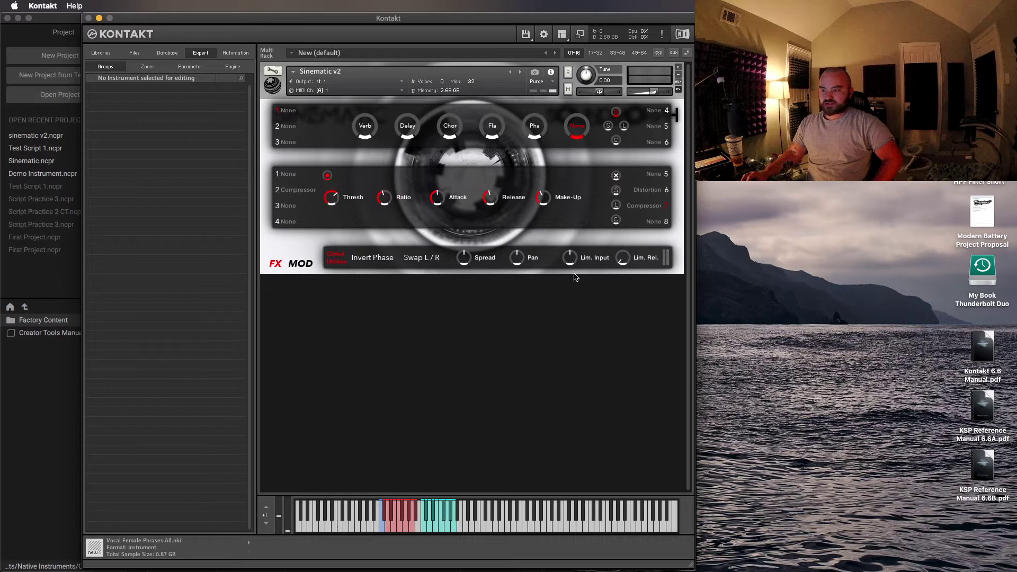
# Step: Adjust the compressor Threshold, reset and close it, then clear all lower insert slots
pyautogui.click(336, 206)
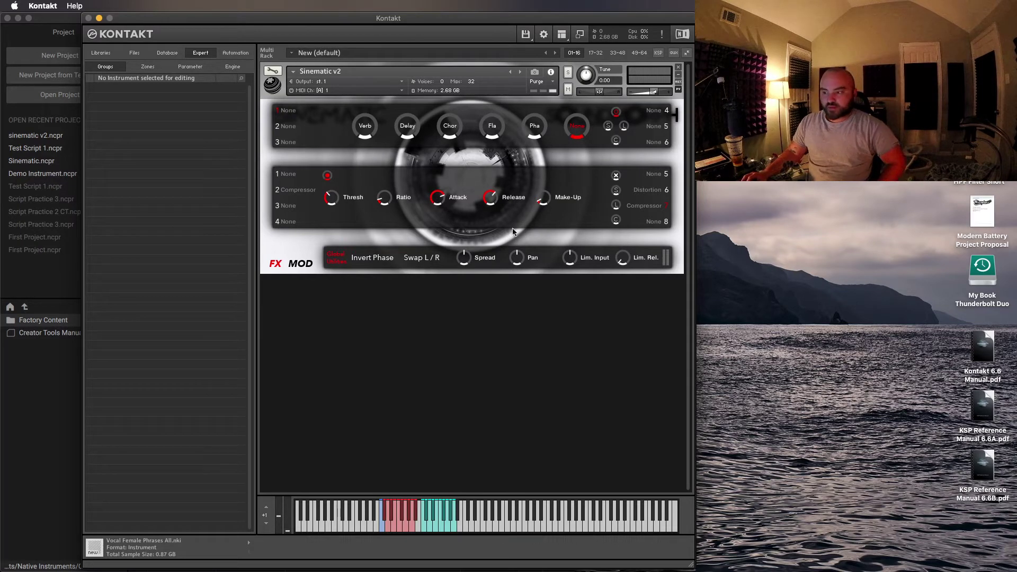
pyautogui.click(615, 220)
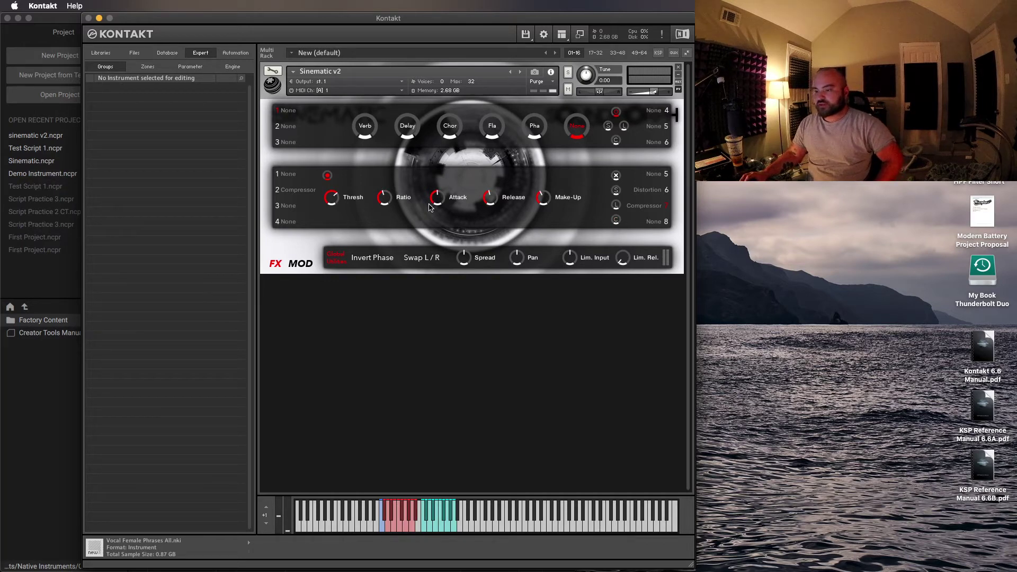
pyautogui.click(617, 177)
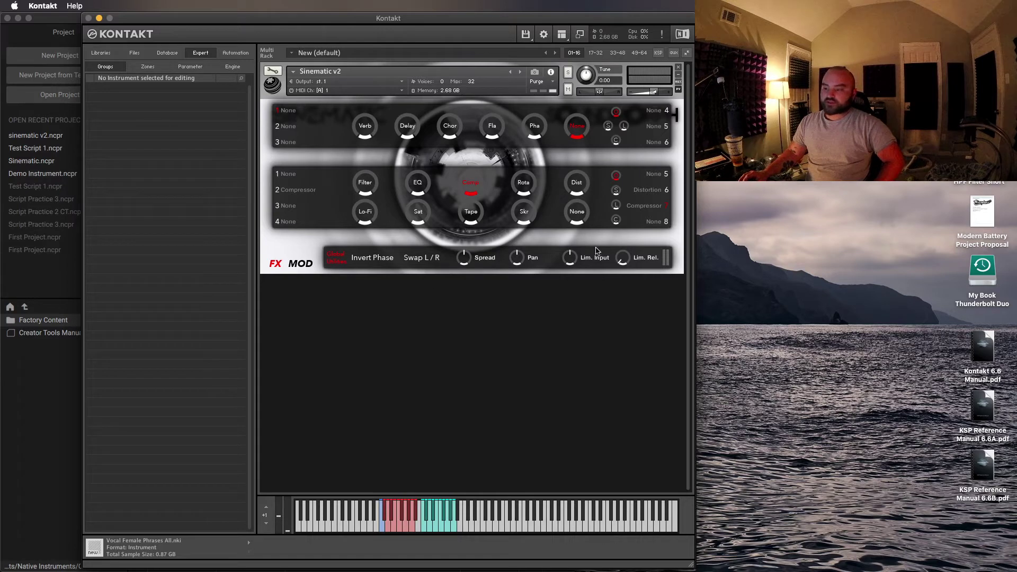
pyautogui.click(616, 222)
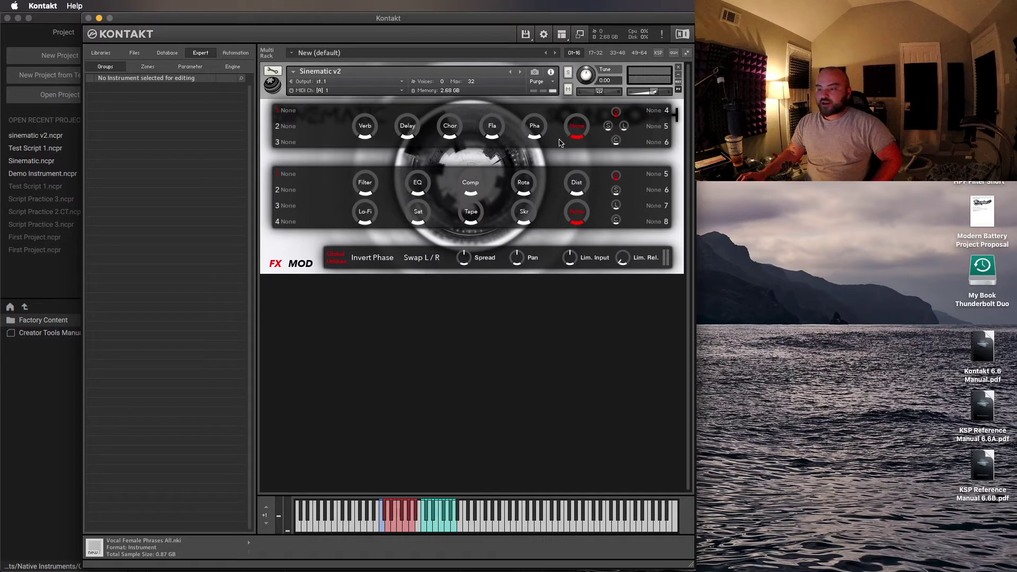
# Step: Load Reverb into upper send slot 1, then scroll the chorus knobs to lower Amount and Width
pyautogui.click(362, 134)
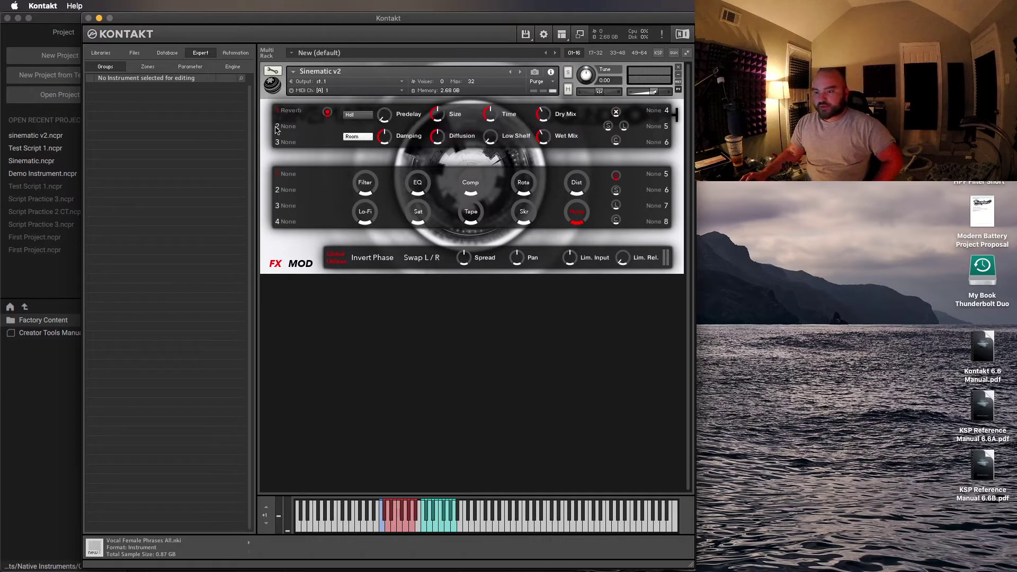
pyautogui.scroll(-2, 308, 140)
pyautogui.scroll(-2, 284, 144)
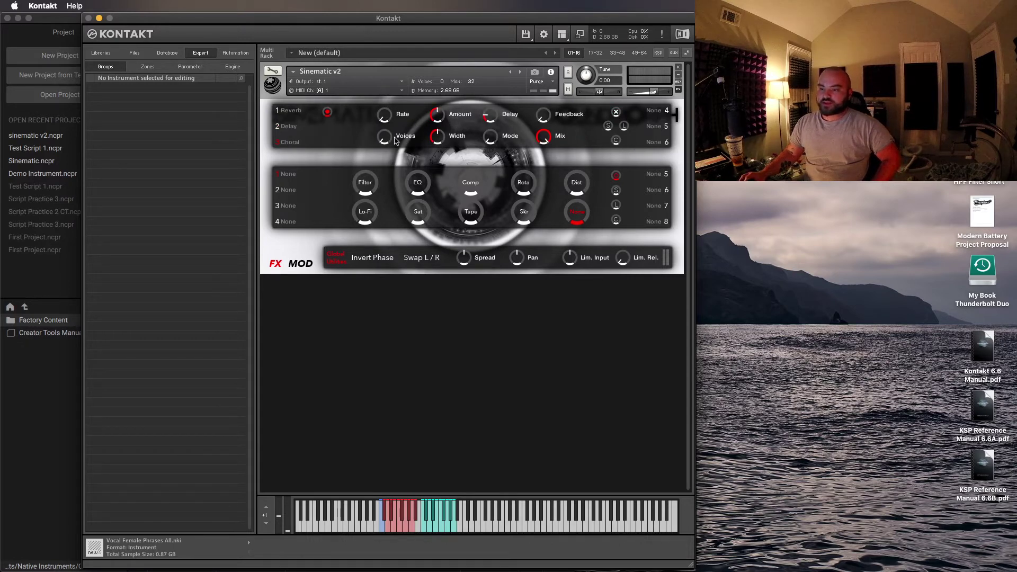
pyautogui.scroll(1, 393, 135)
pyautogui.scroll(2, 393, 117)
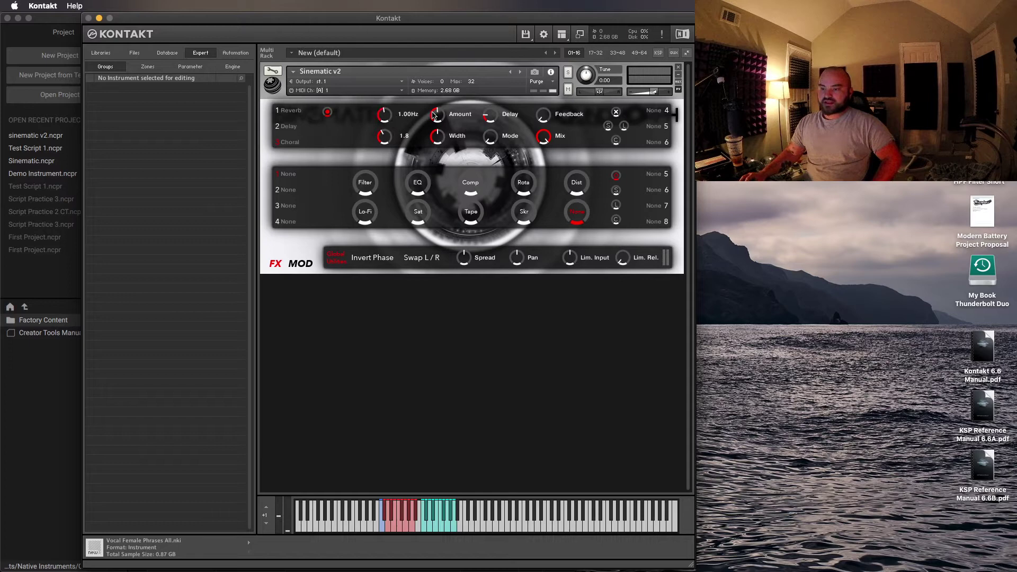
pyautogui.scroll(1, 437, 120)
pyautogui.scroll(-3, 437, 122)
pyautogui.scroll(-1, 438, 137)
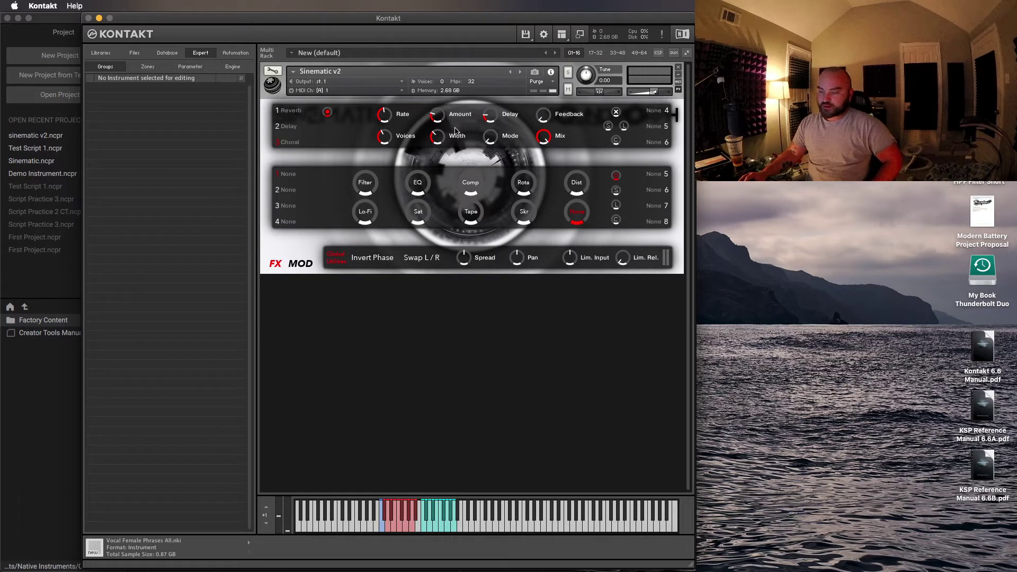
pyautogui.scroll(-2, 445, 139)
pyautogui.scroll(-2, 446, 139)
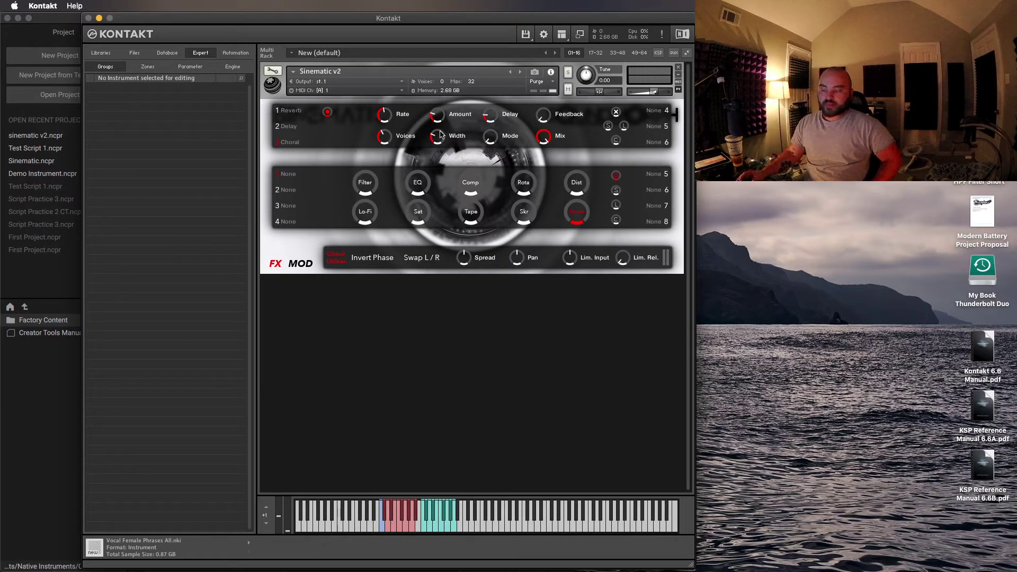
# Step: Reset and close the chorus settings, then clear all upper send slots back to None
pyautogui.click(616, 141)
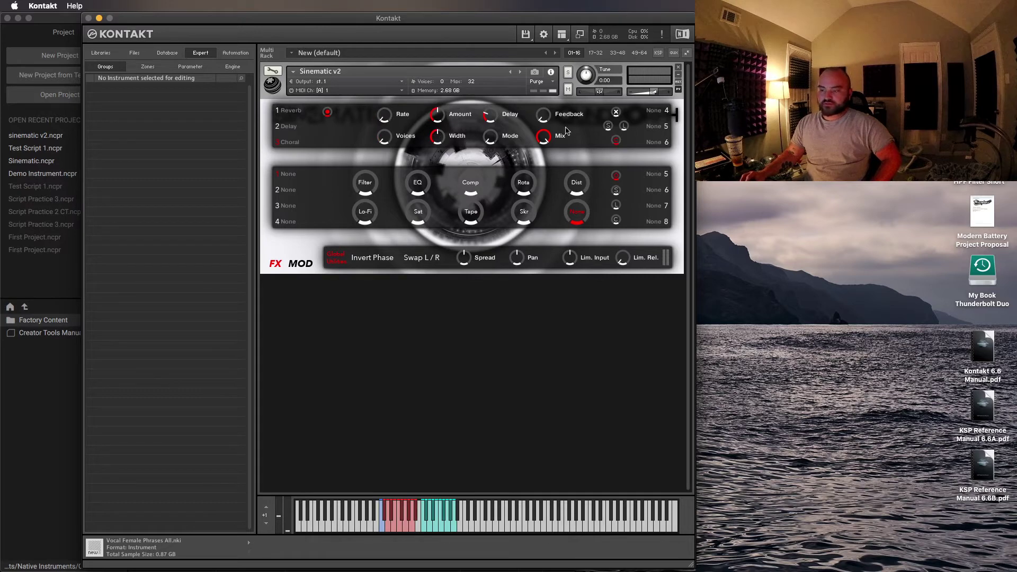
pyautogui.click(615, 112)
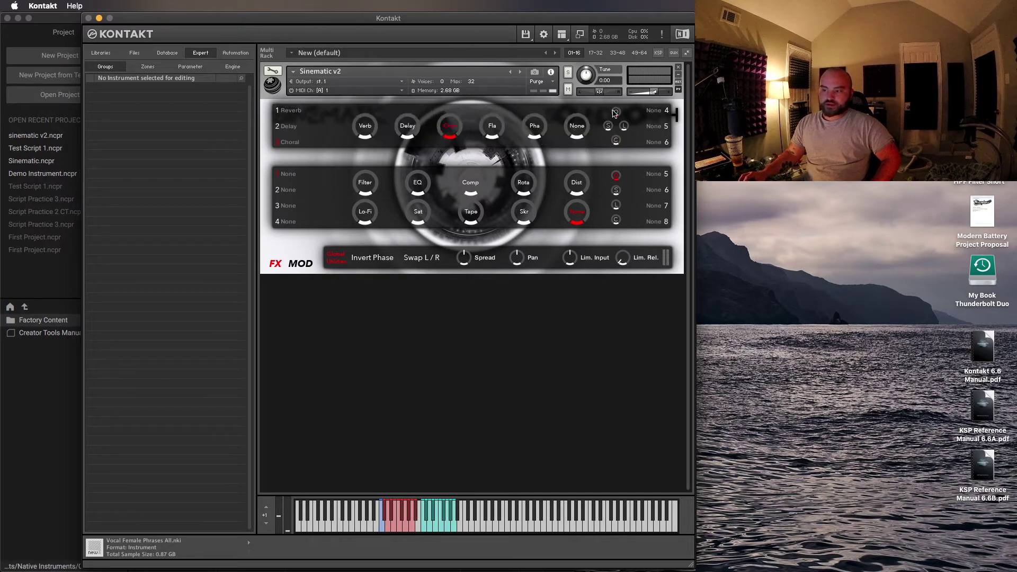
pyautogui.click(616, 141)
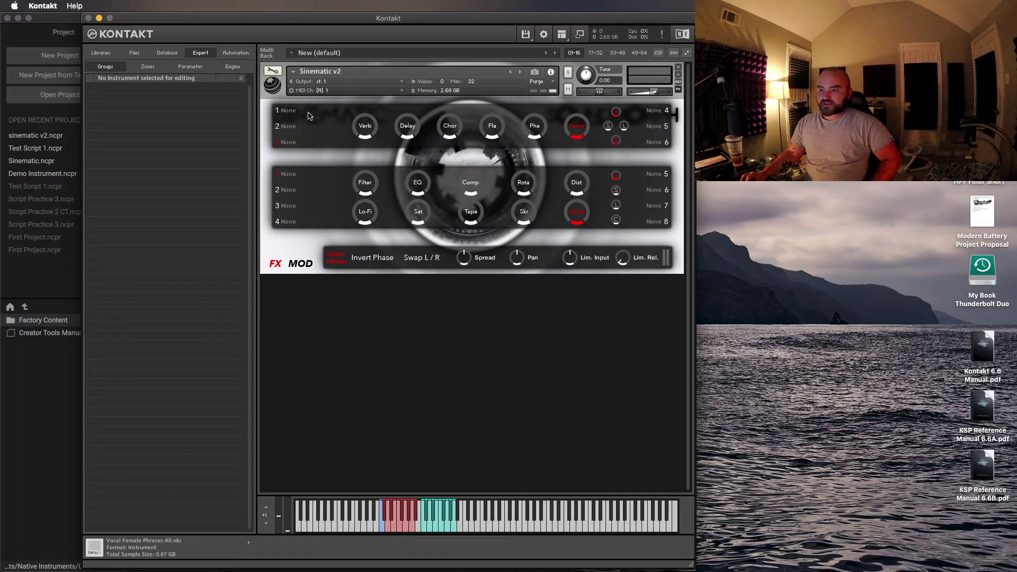
pyautogui.click(616, 141)
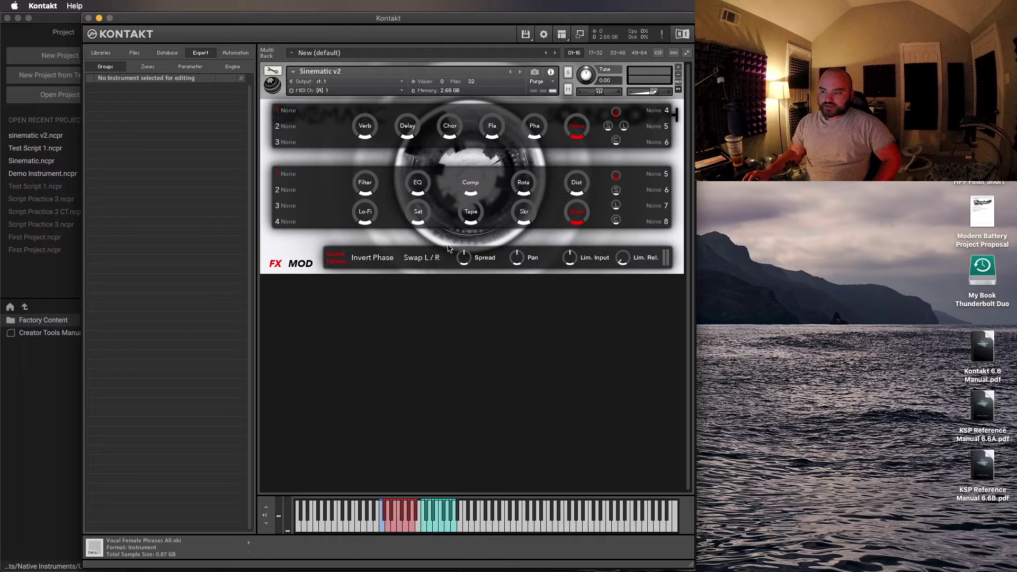
# Step: Play the red keyswitch keys to toggle between the lower Filter settings and effect chooser
pyautogui.click(386, 529)
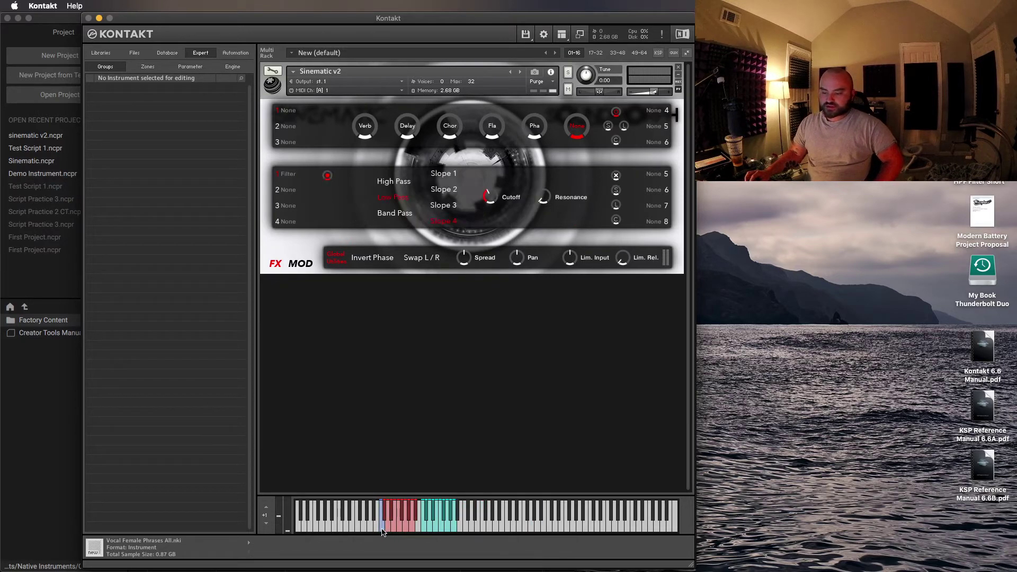
pyautogui.click(382, 531)
pyautogui.click(387, 533)
pyautogui.click(382, 531)
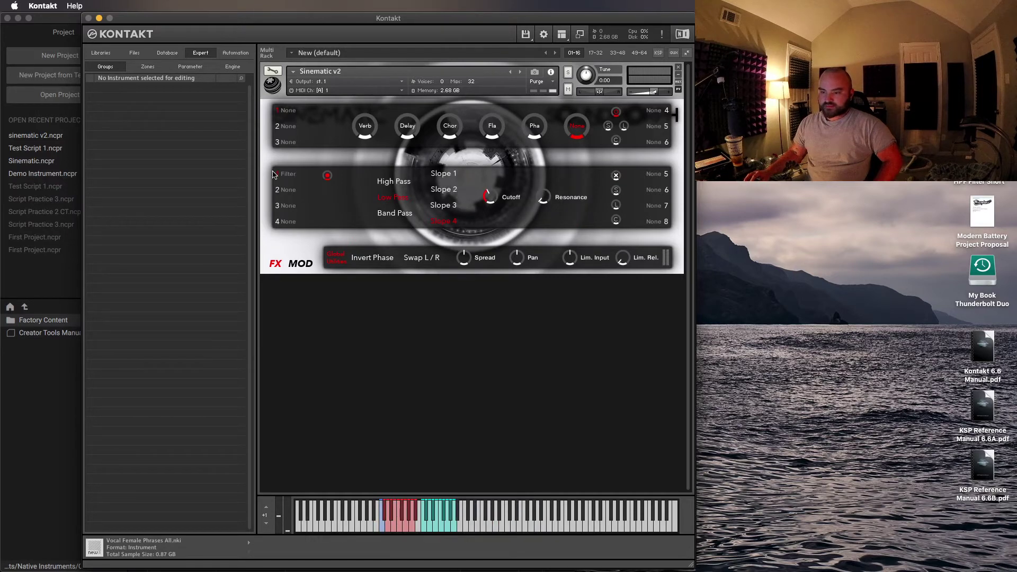
pyautogui.click(616, 175)
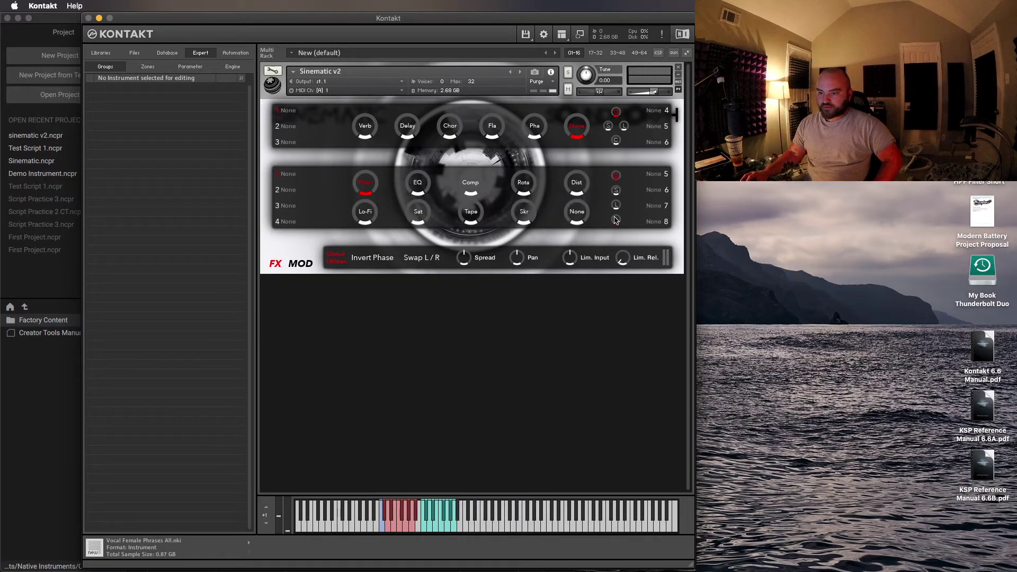
# Step: Arm and disarm lower-slot clearing, then visit the waveform page and return to FX
pyautogui.click(616, 220)
pyautogui.click(388, 531)
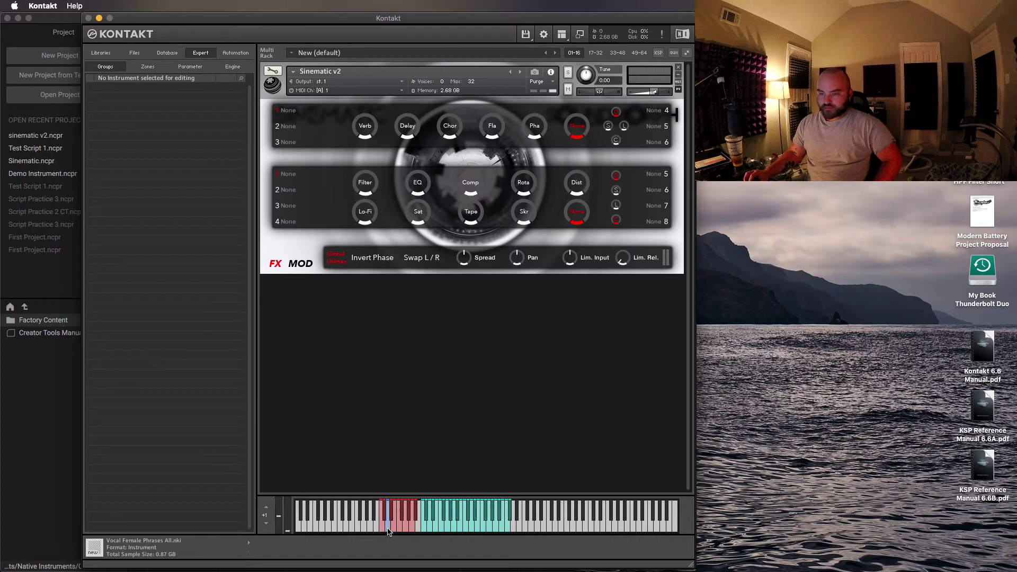
pyautogui.click(390, 529)
pyautogui.click(383, 531)
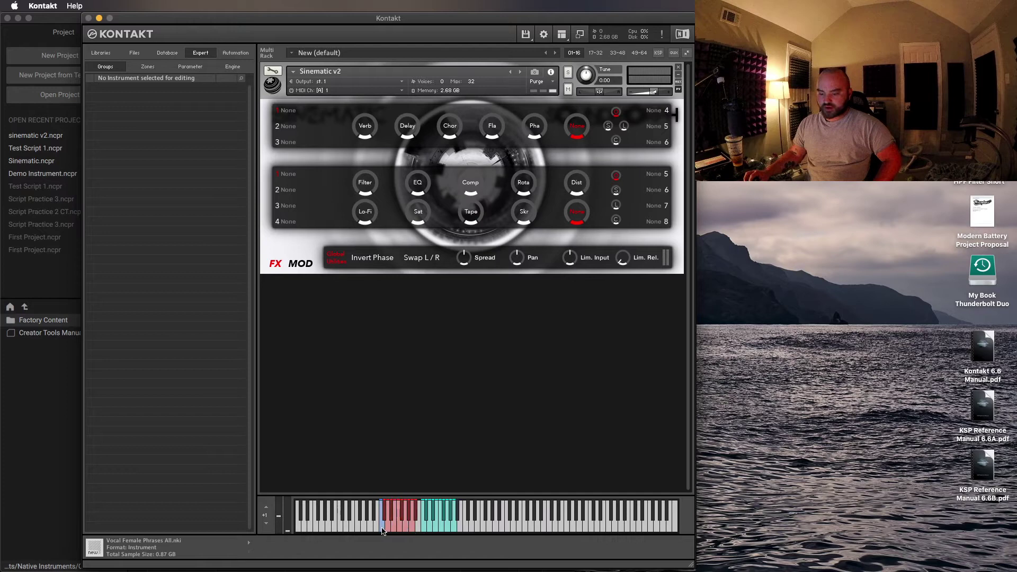
pyautogui.click(275, 264)
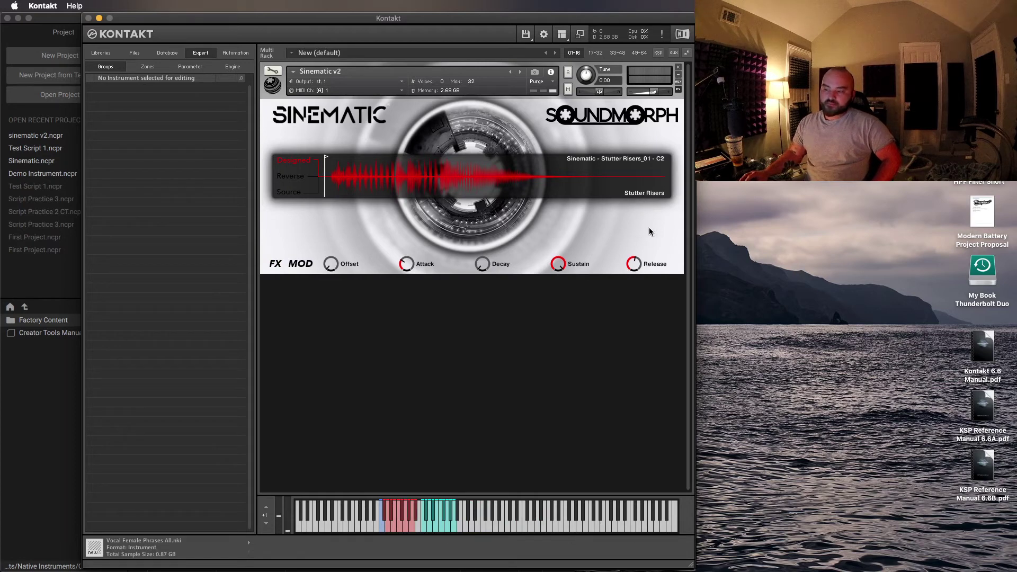
pyautogui.click(275, 264)
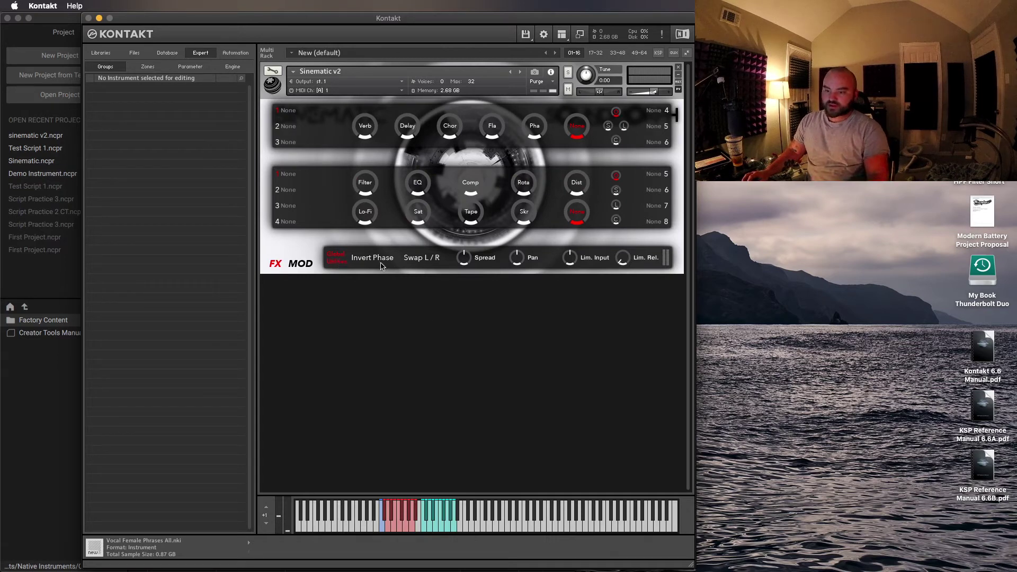
pyautogui.click(418, 259)
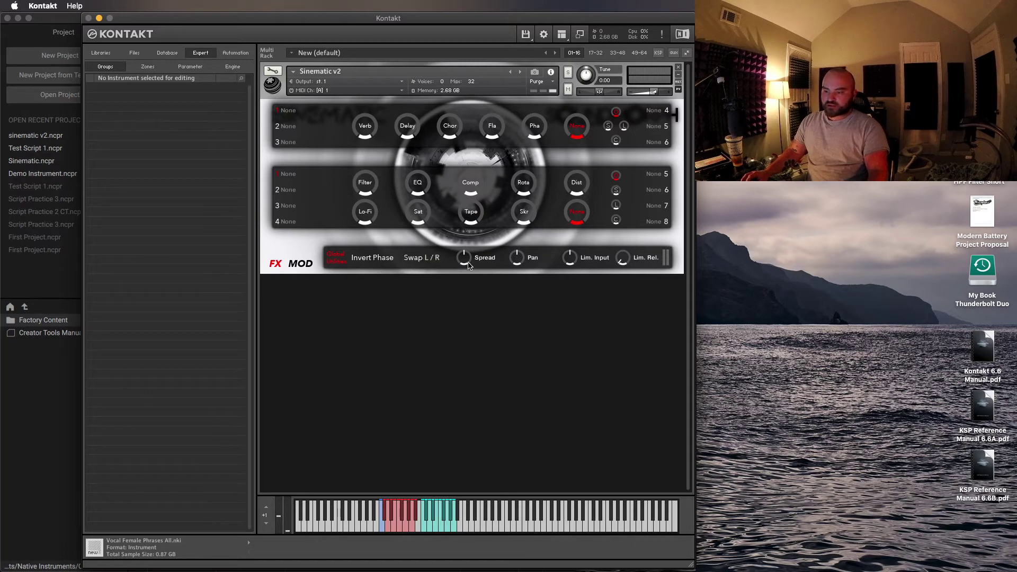
pyautogui.moveTo(468, 265); pyautogui.dragTo(469, 262)
pyautogui.click(517, 261)
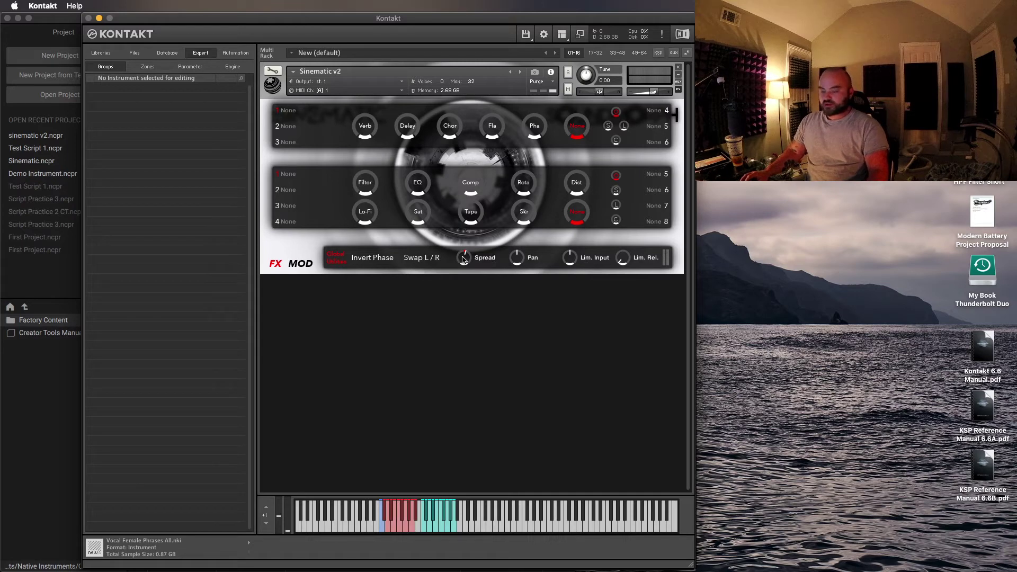
pyautogui.moveTo(463, 259); pyautogui.dragTo(463, 265)
pyautogui.click(521, 260)
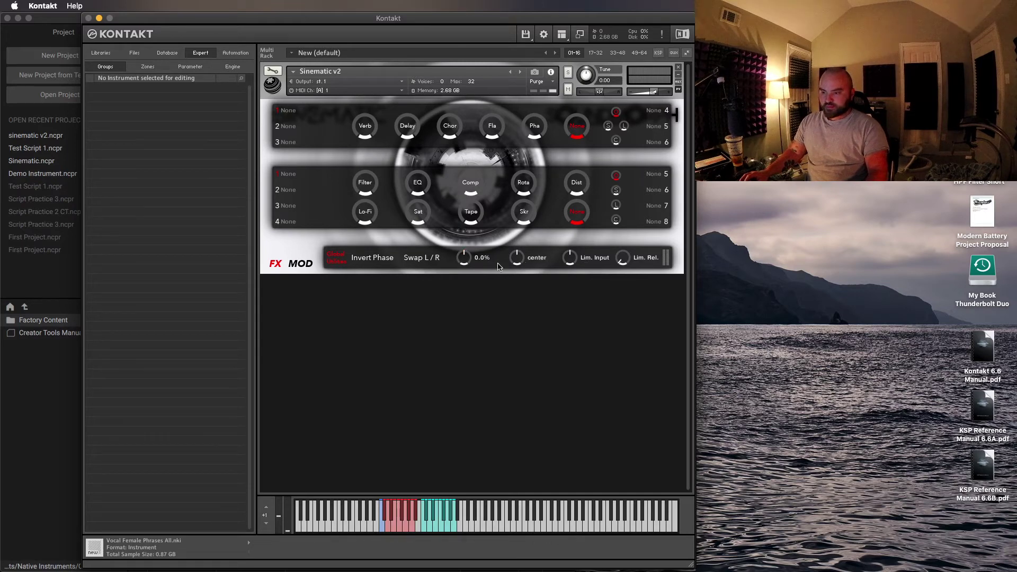
# Step: Toggle the lower effects chain on and off twice, then load Filter into lower slot 1
pyautogui.click(619, 178)
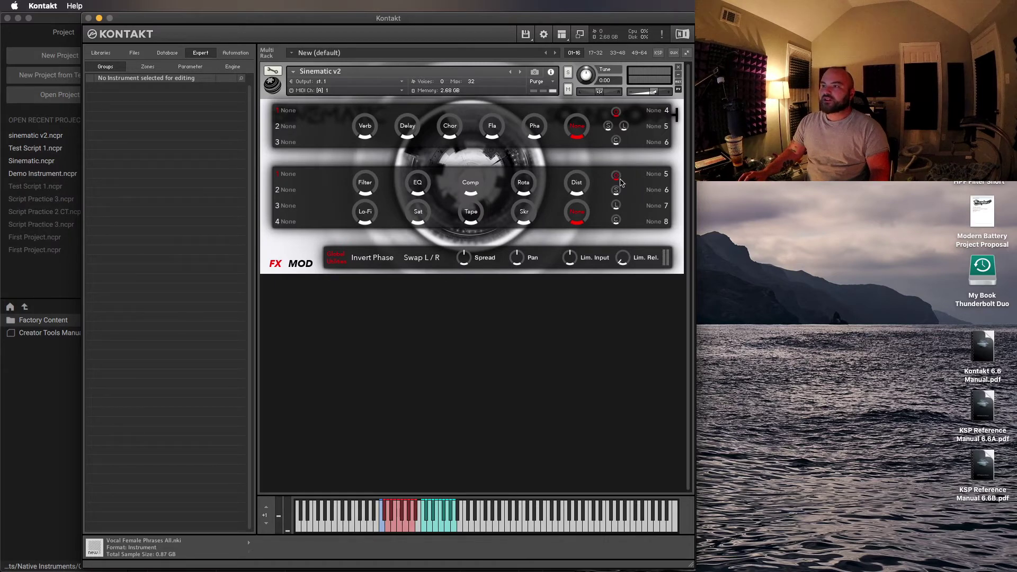
pyautogui.click(618, 179)
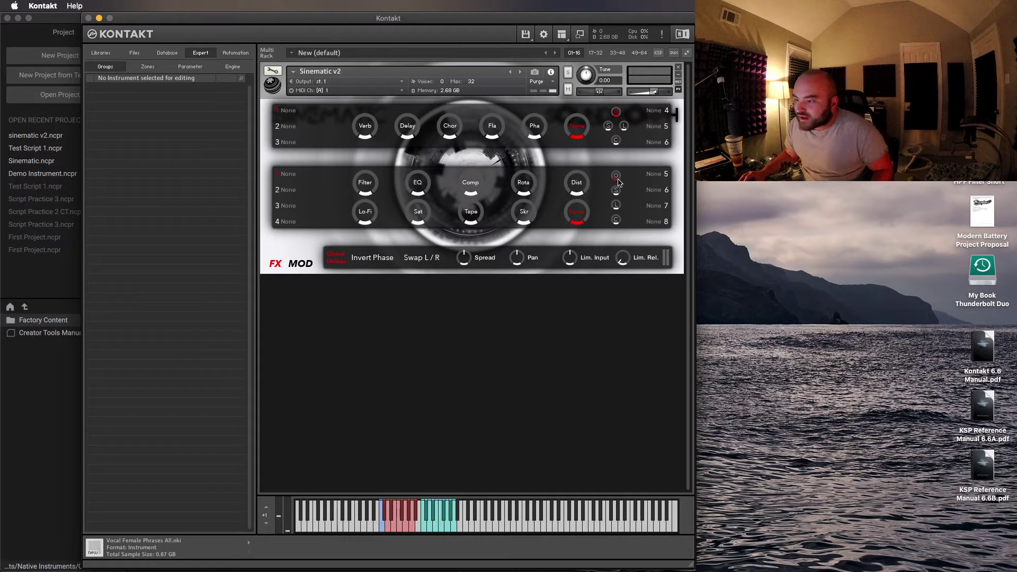
pyautogui.click(618, 179)
pyautogui.click(617, 179)
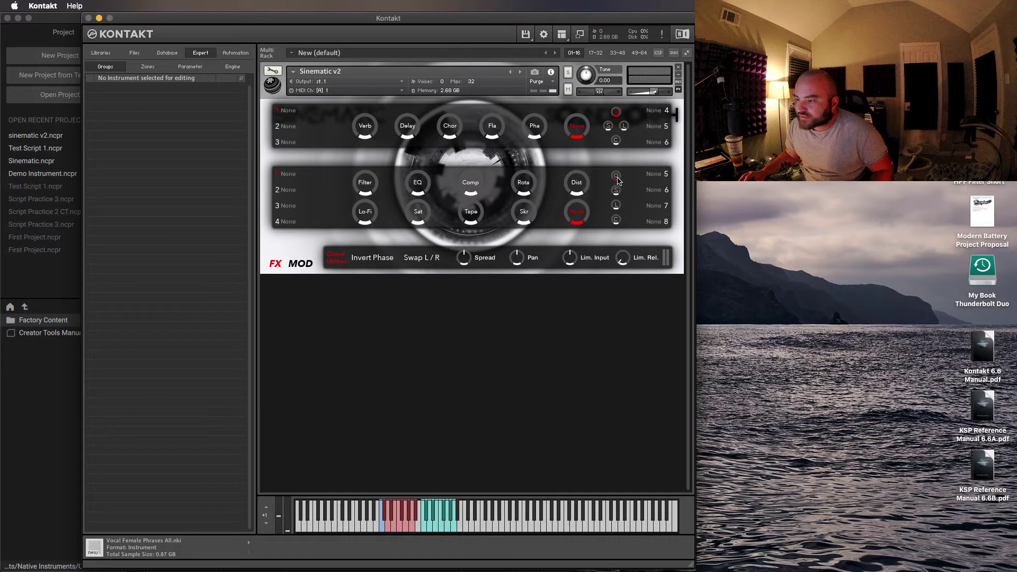
pyautogui.click(371, 188)
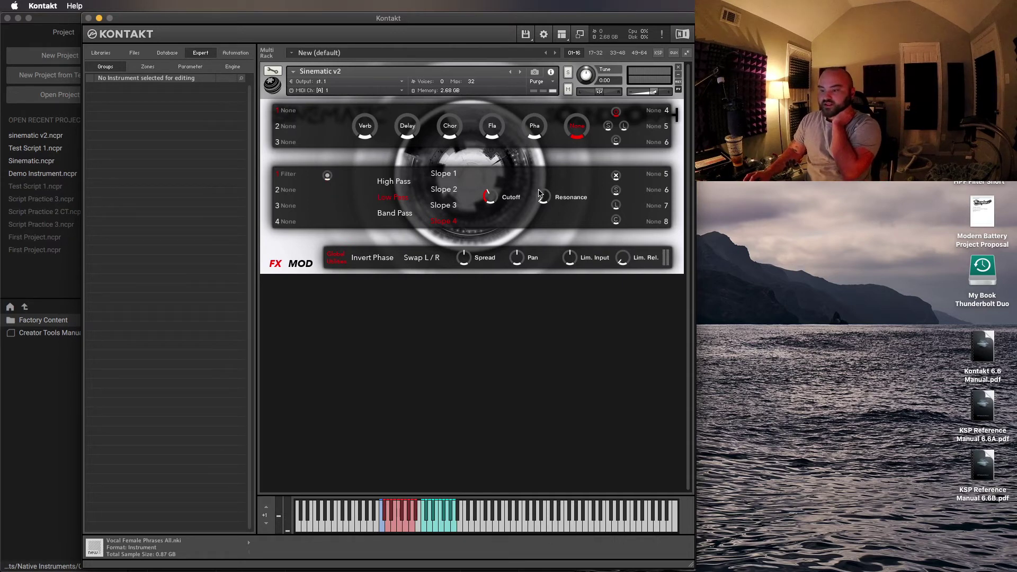
# Step: Swap the lower Filter for Skreamer, then try Flair, Choral and Delay upstairs, toggling Ping Pong
pyautogui.click(616, 176)
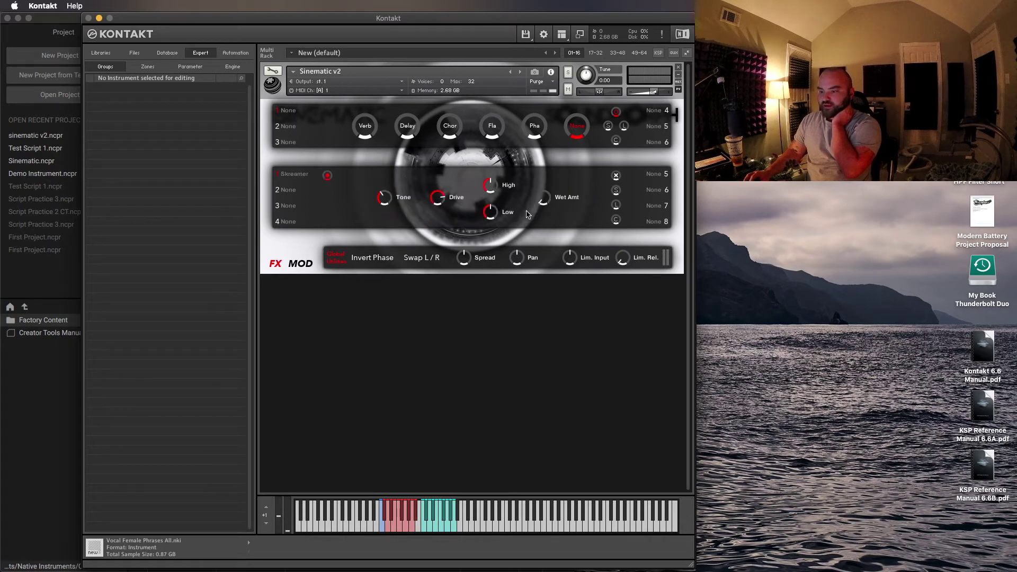
pyautogui.click(491, 126)
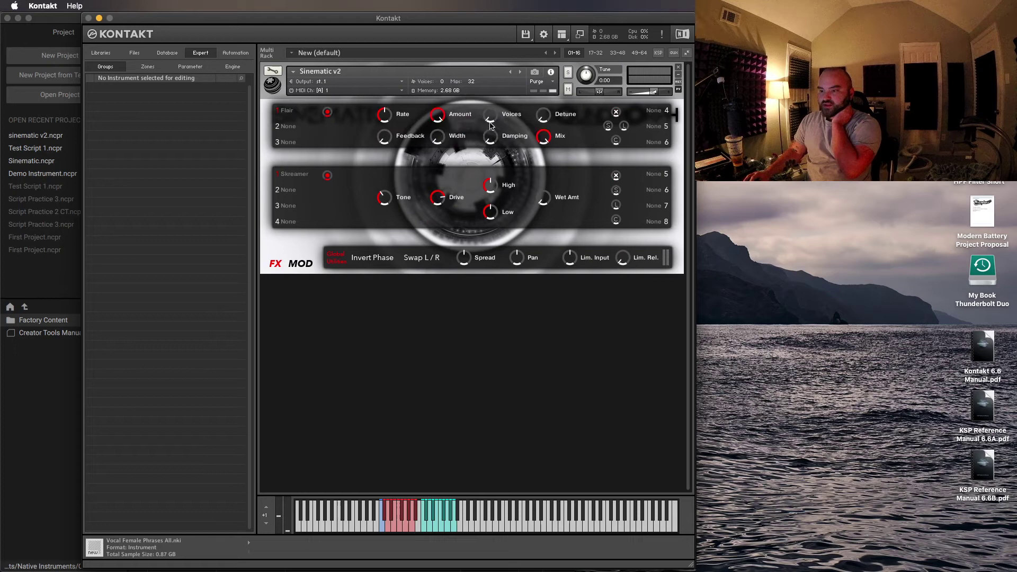
pyautogui.click(463, 125)
pyautogui.click(416, 128)
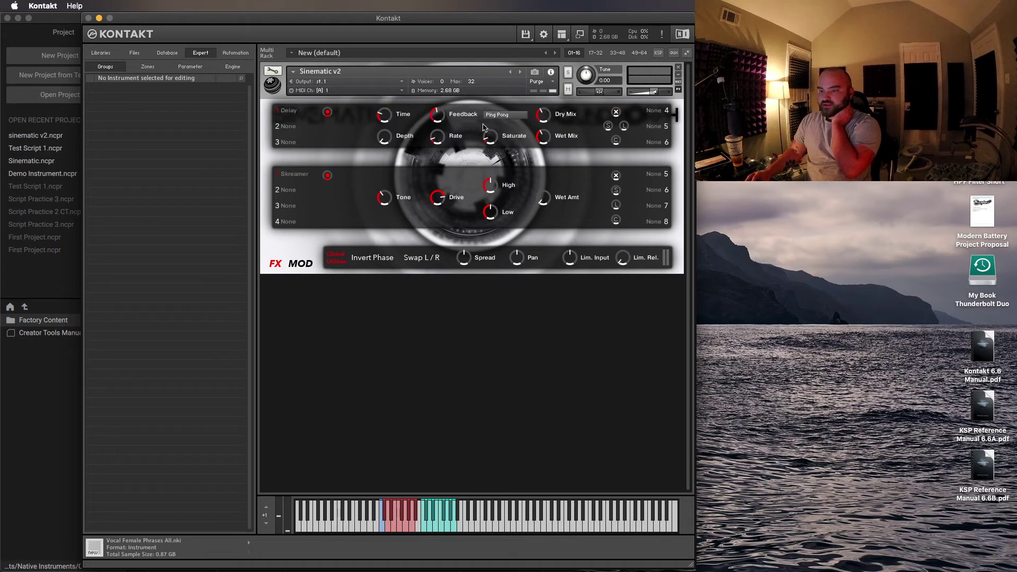
pyautogui.click(508, 115)
pyautogui.click(506, 115)
pyautogui.click(503, 116)
pyautogui.click(503, 115)
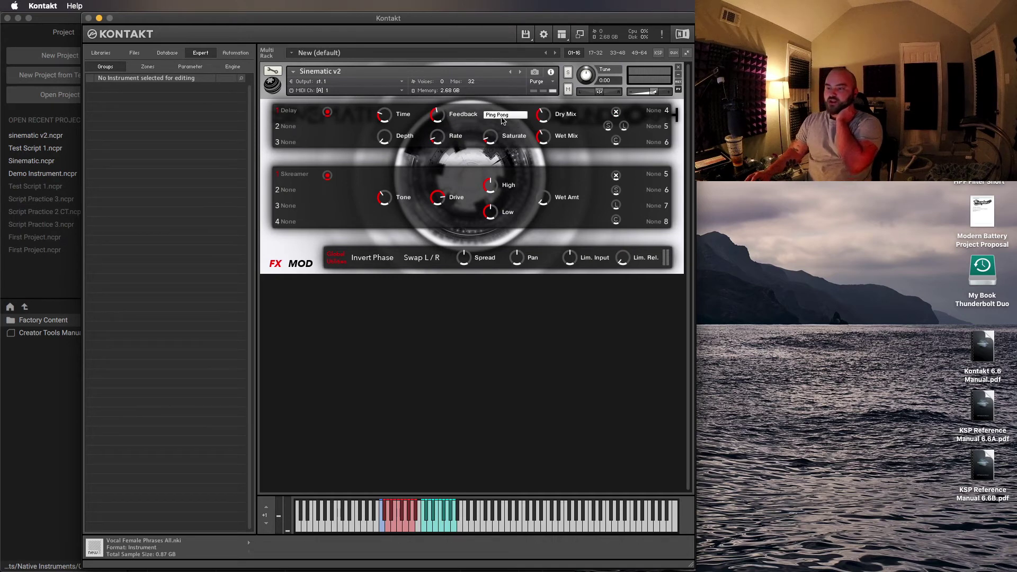
pyautogui.click(504, 115)
pyautogui.click(506, 116)
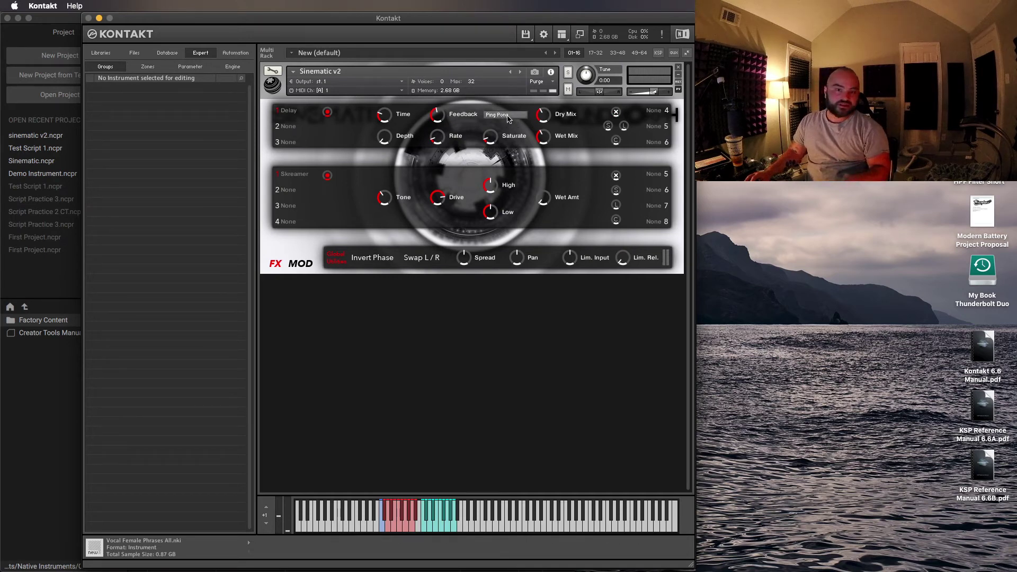
pyautogui.click(506, 115)
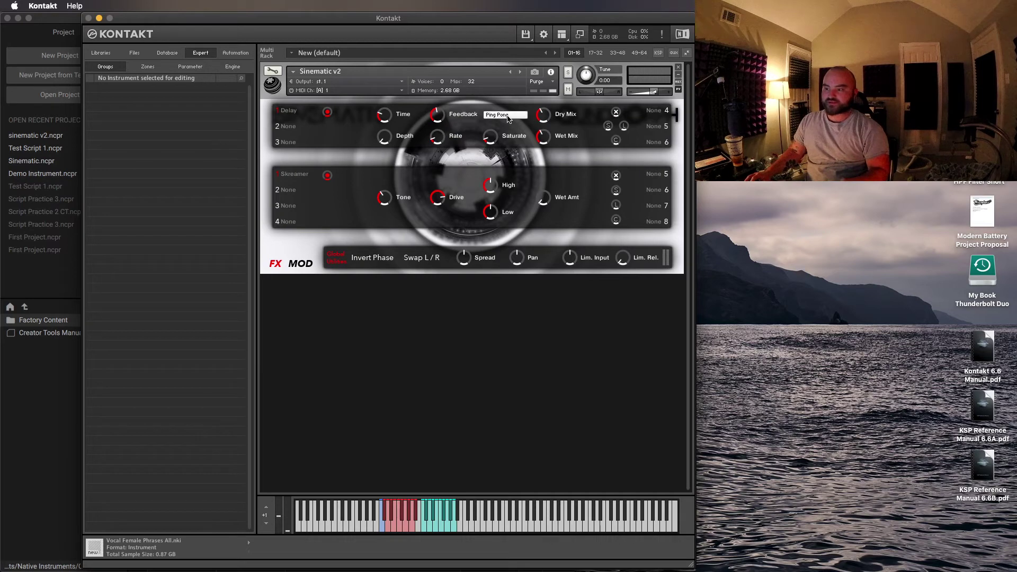
# Step: Load Reverb into upper send slot 1, alternating Hall and Room and ending on Room
pyautogui.click(616, 125)
pyautogui.click(616, 125)
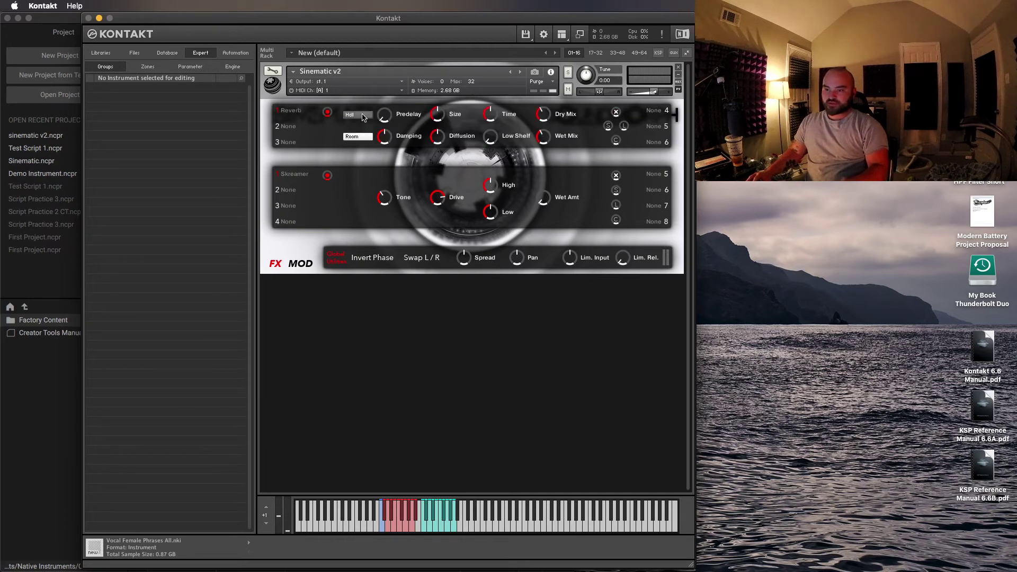
pyautogui.click(364, 137)
pyautogui.click(363, 138)
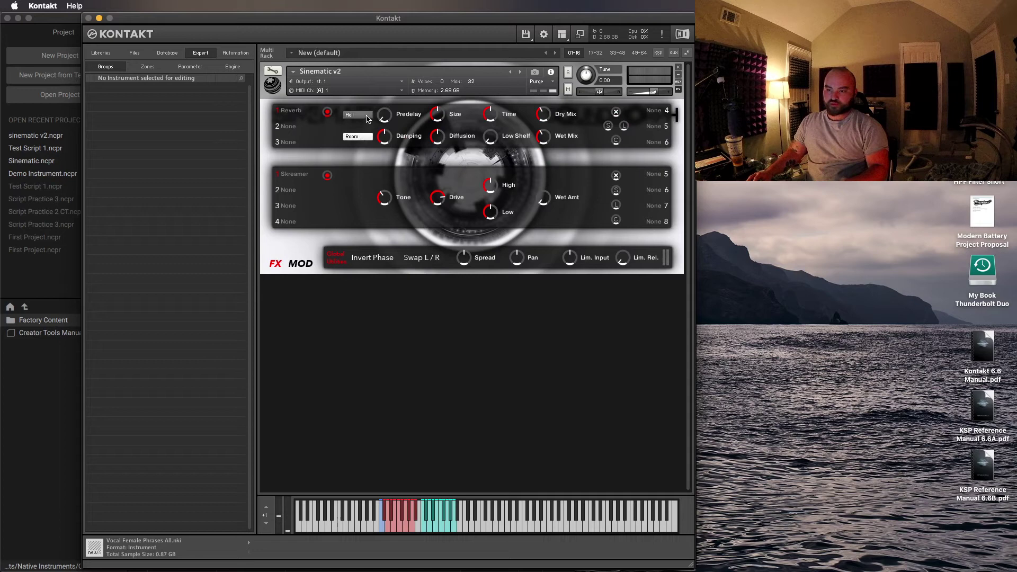
pyautogui.click(367, 115)
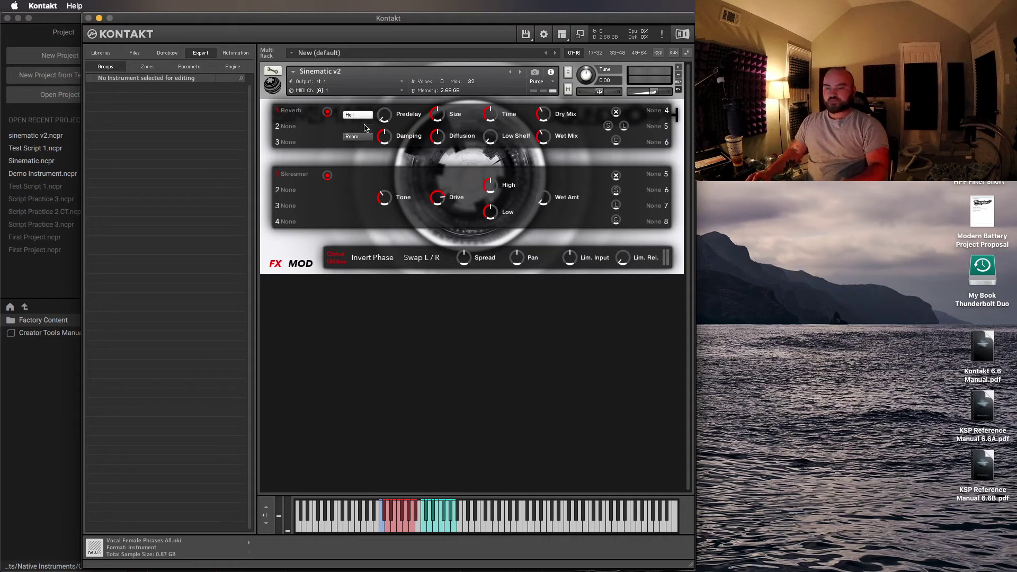
pyautogui.click(368, 138)
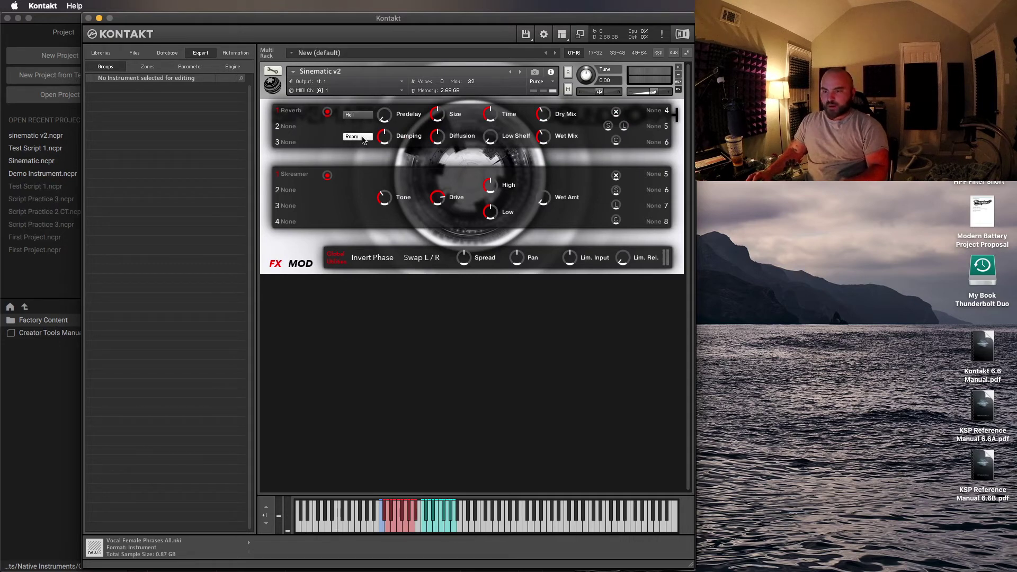
pyautogui.click(360, 115)
pyautogui.click(359, 140)
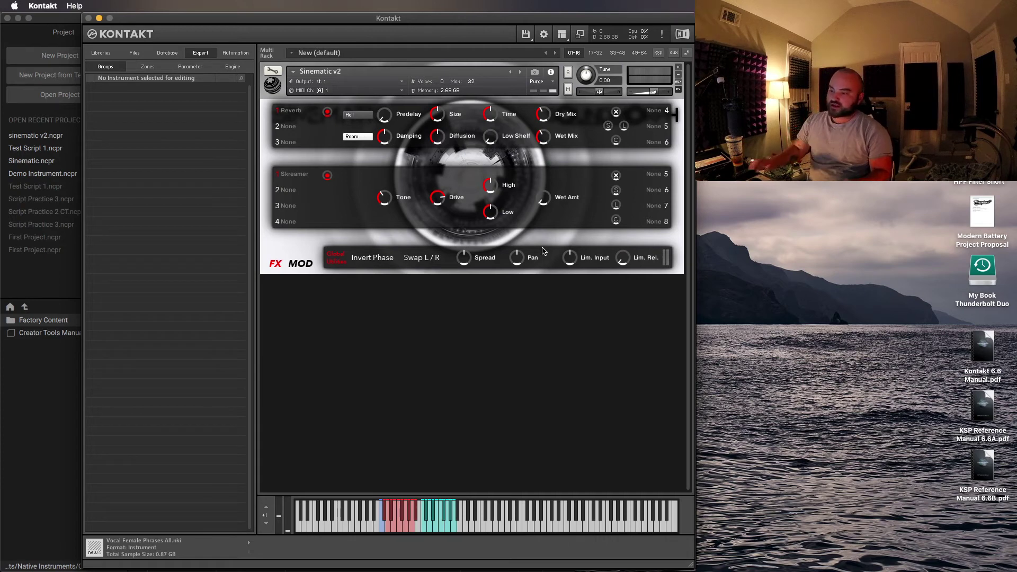
# Step: Solo and unsolo the Skreamer, then set its Drive to 63.5%
pyautogui.click(615, 190)
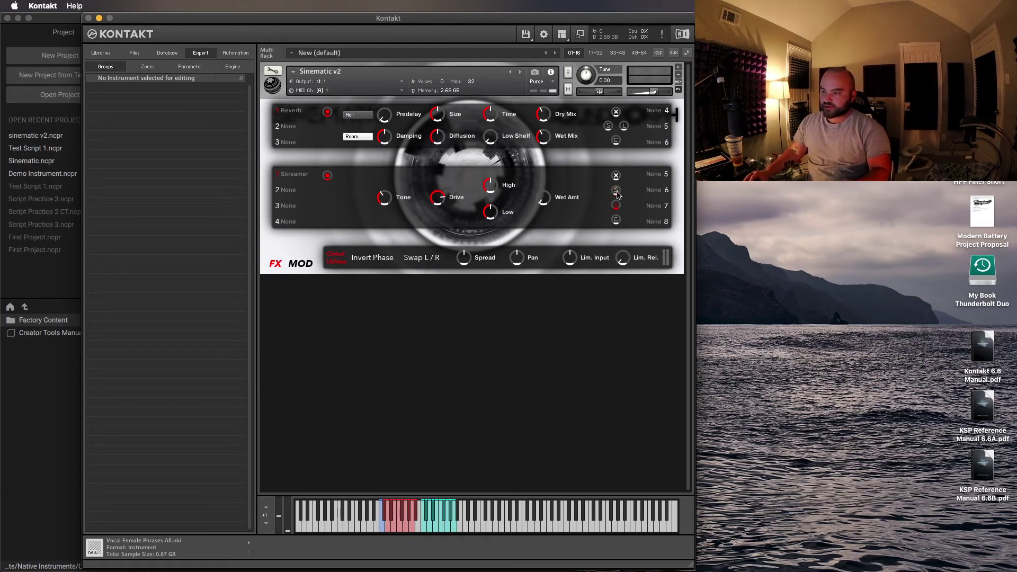
pyautogui.click(615, 190)
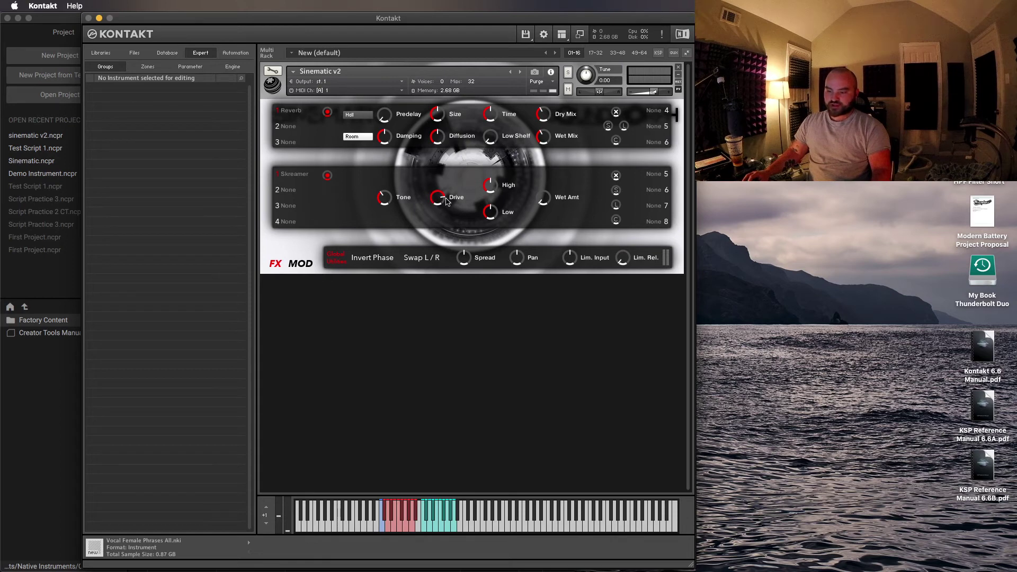
pyautogui.moveTo(447, 201); pyautogui.dragTo(427, 191)
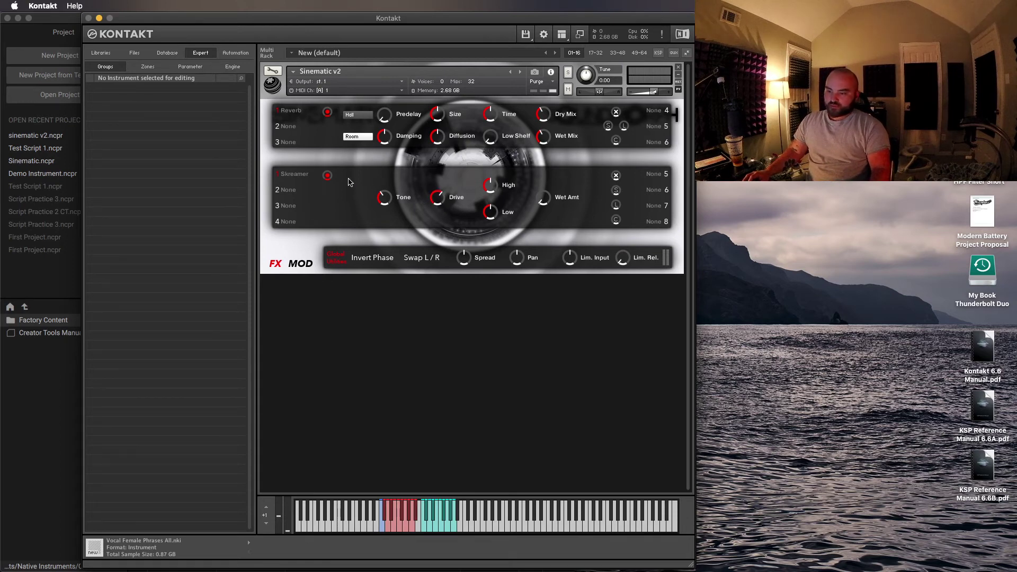
# Step: Toggle the FX page closed, open again, then return to the Stutter Risers_01 waveform page
pyautogui.click(278, 265)
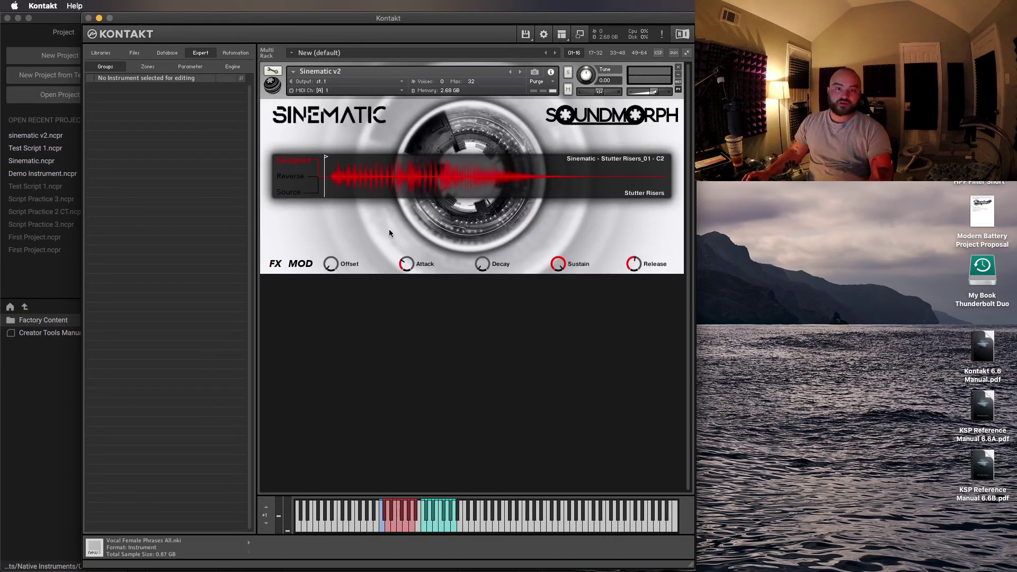
pyautogui.click(273, 264)
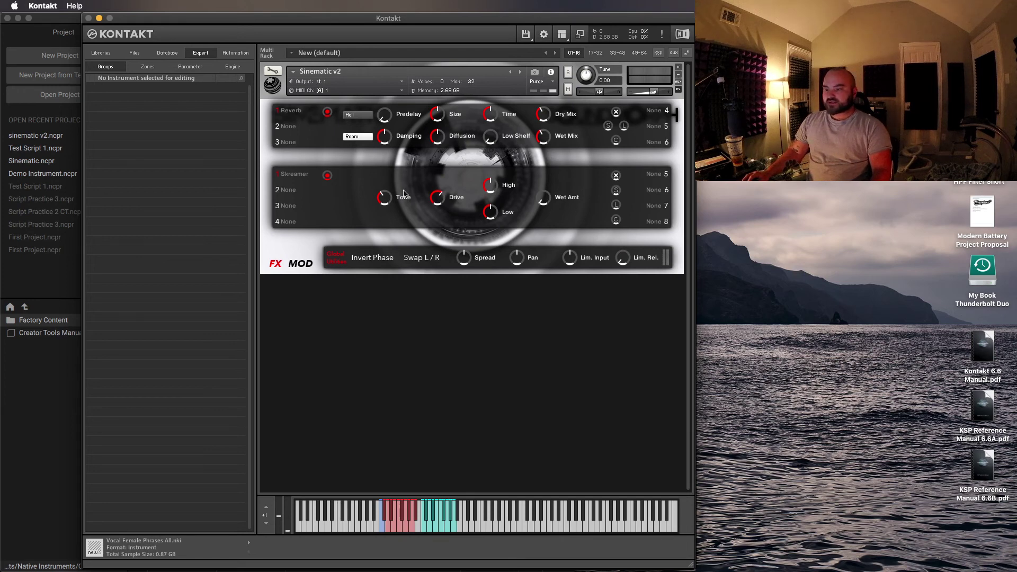
pyautogui.click(273, 265)
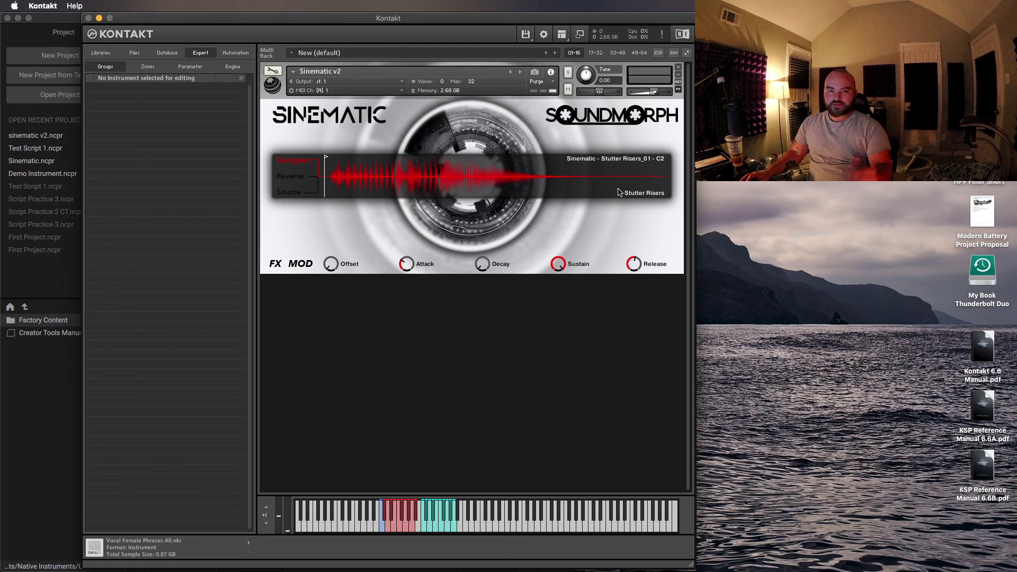
# Step: Raise the Skreamer Tone on the FX page to 47.3%, then return to the waveform page
pyautogui.click(276, 264)
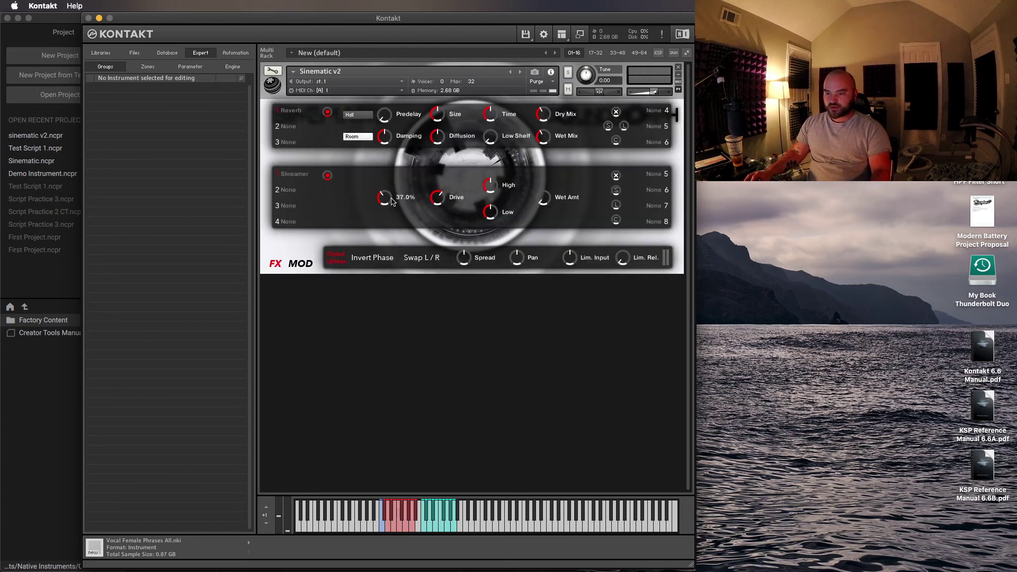
pyautogui.moveTo(385, 197); pyautogui.dragTo(385, 194)
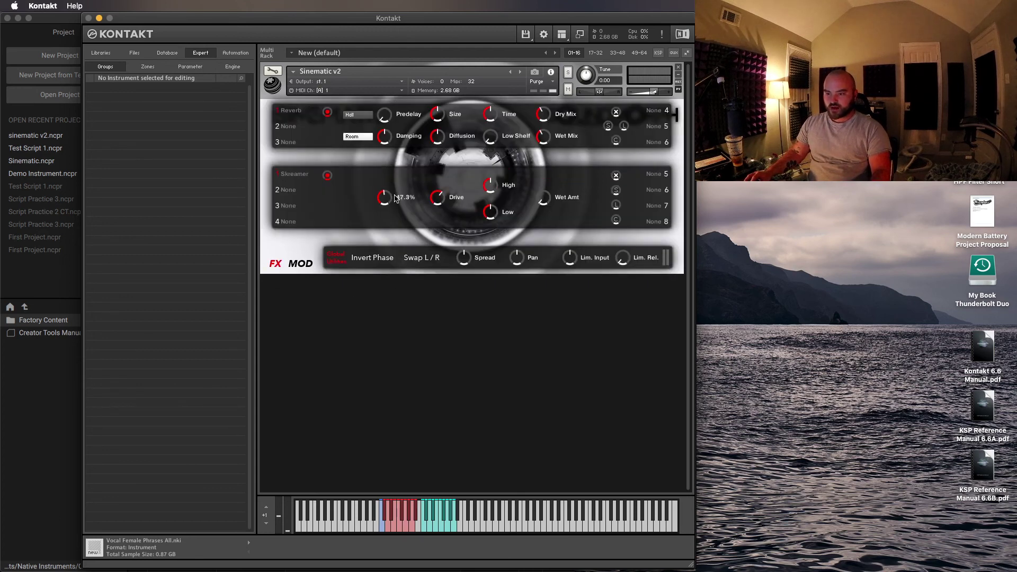
pyautogui.click(286, 264)
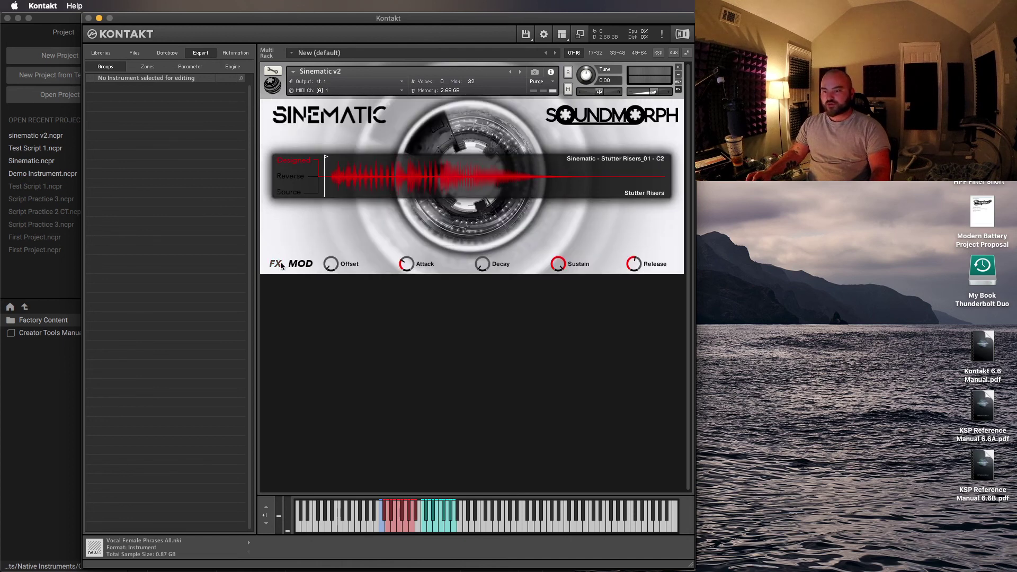